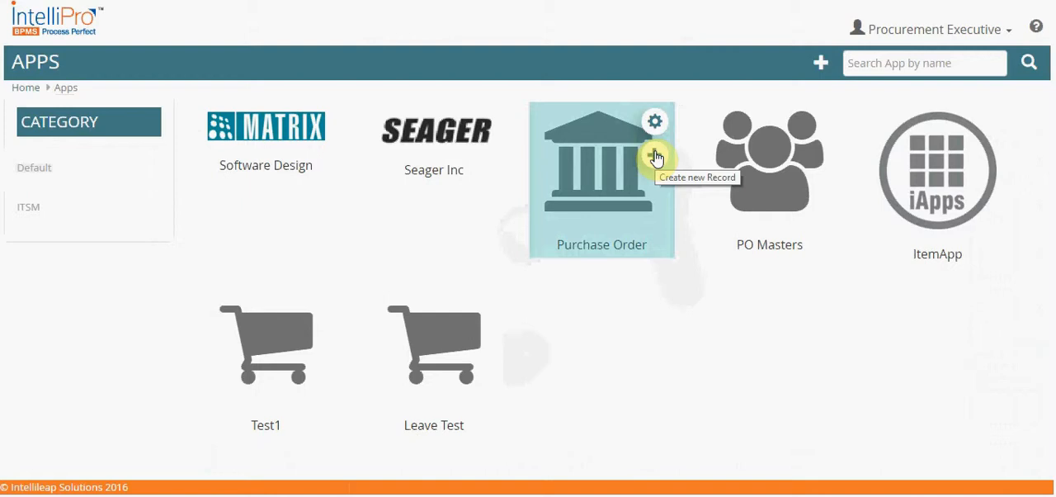
Create a new Purchase Order record and select the first PO number offered in its item details
{"action": "left_click", "coordinate": [656, 157]}
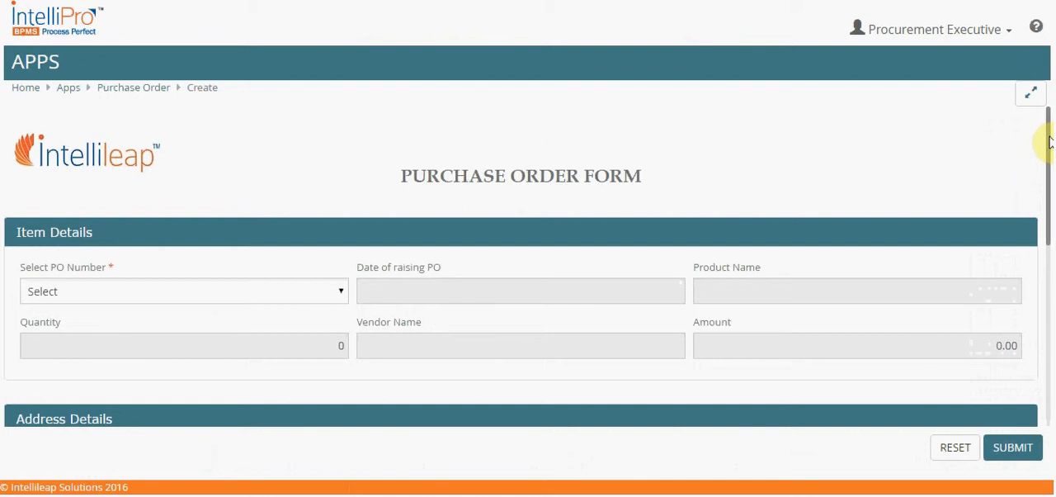
{"action": "mouse_move", "coordinate": [1047, 139]}
{"action": "left_mouse_down"}
{"action": "mouse_move", "coordinate": [1048, 188]}
{"action": "mouse_move", "coordinate": [1044, 141]}
{"action": "left_mouse_up"}
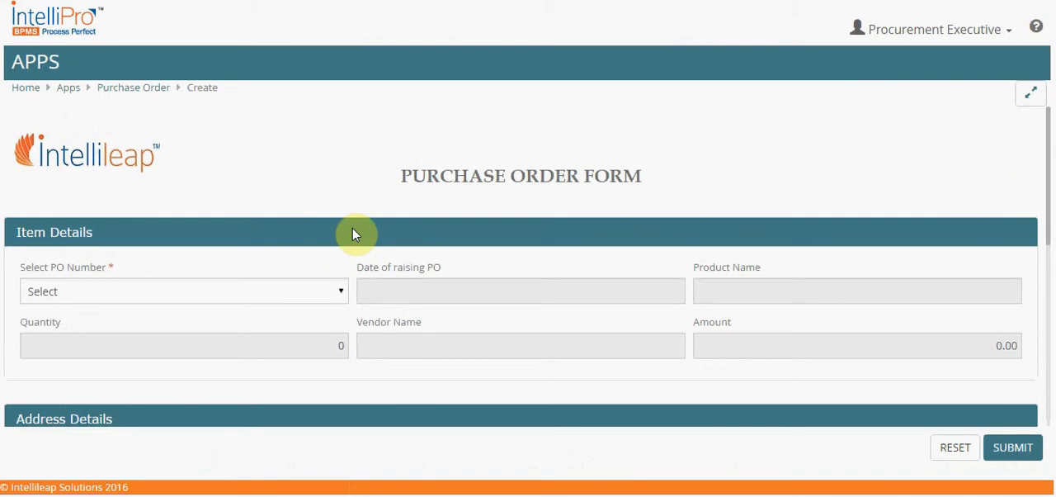
{"action": "left_click", "coordinate": [341, 294]}
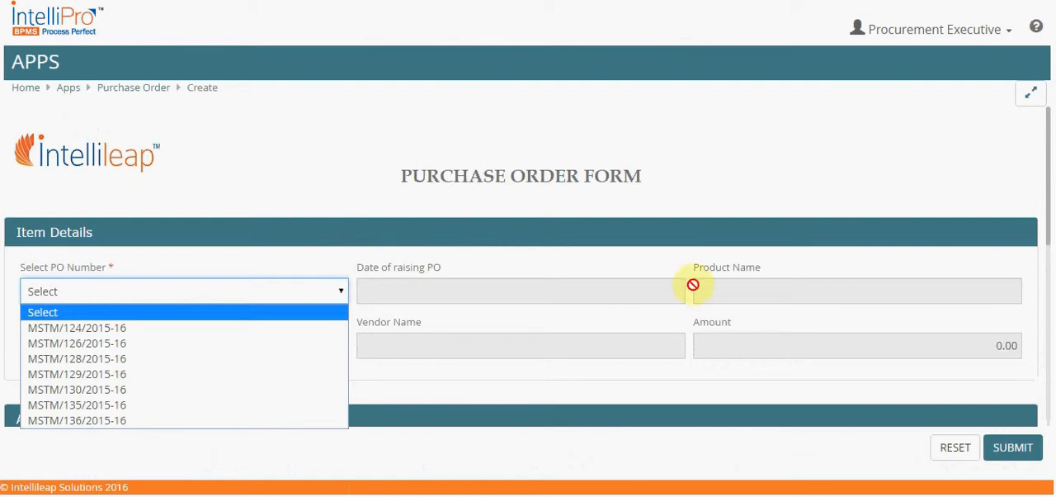
{"action": "left_click_drag", "start_coordinate": [1046, 210], "coordinate": [1032, 242]}
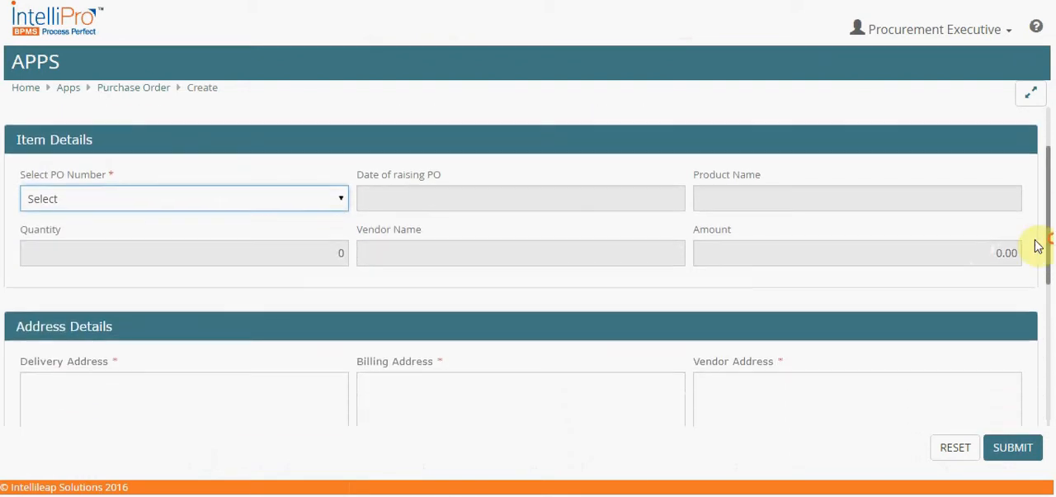
{"action": "left_click", "coordinate": [341, 201]}
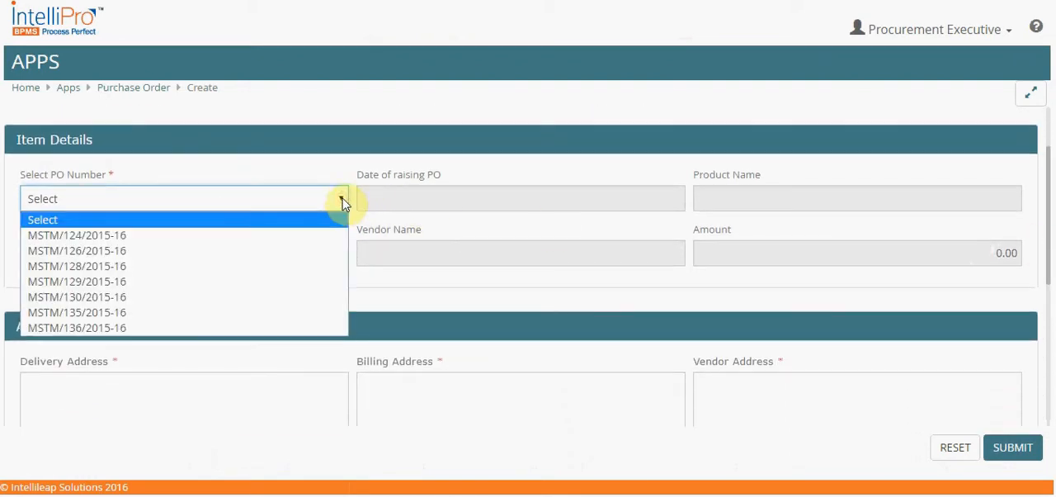
{"action": "left_click", "coordinate": [147, 237]}
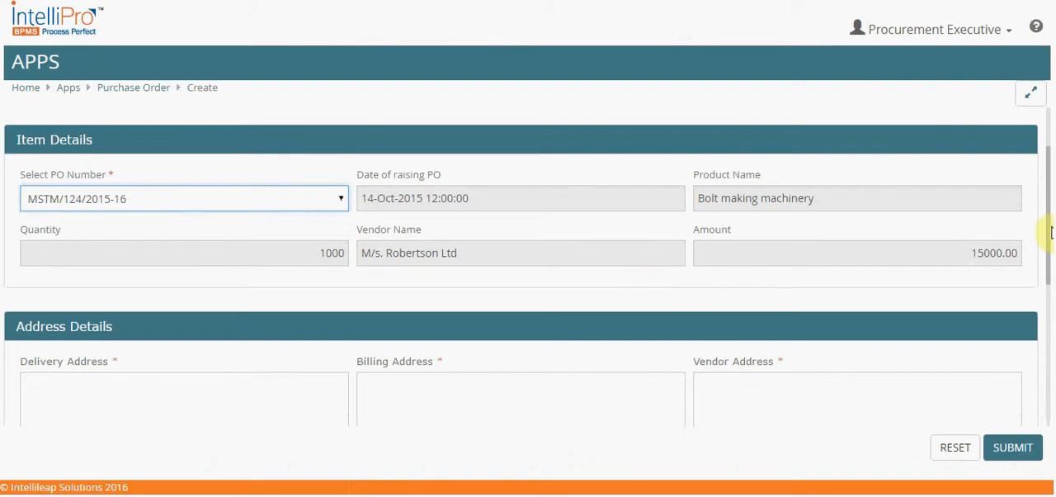
Fill in the delivery, billing and vendor addresses of the purchase order, each with city and country
{"action": "left_click_drag", "start_coordinate": [1048, 219], "coordinate": [1046, 317]}
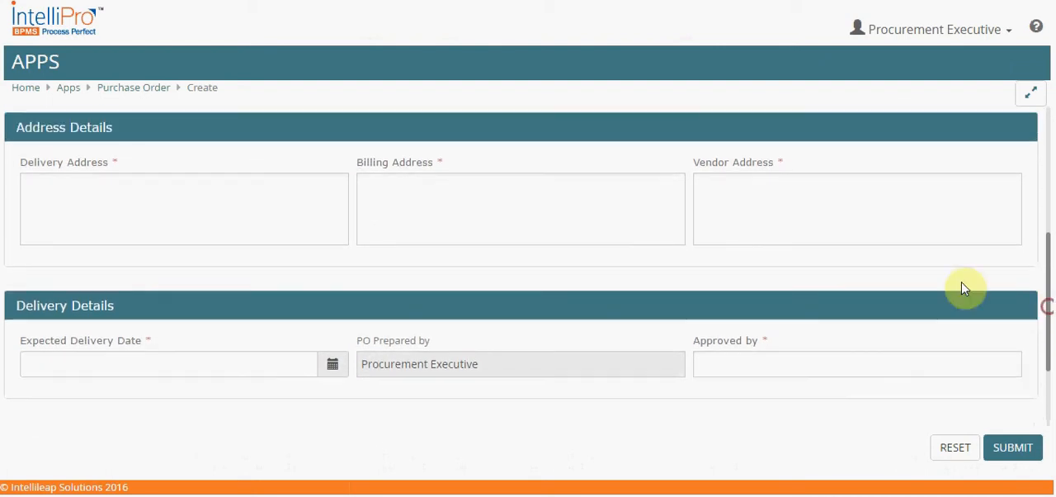
{"action": "left_click", "coordinate": [251, 188]}
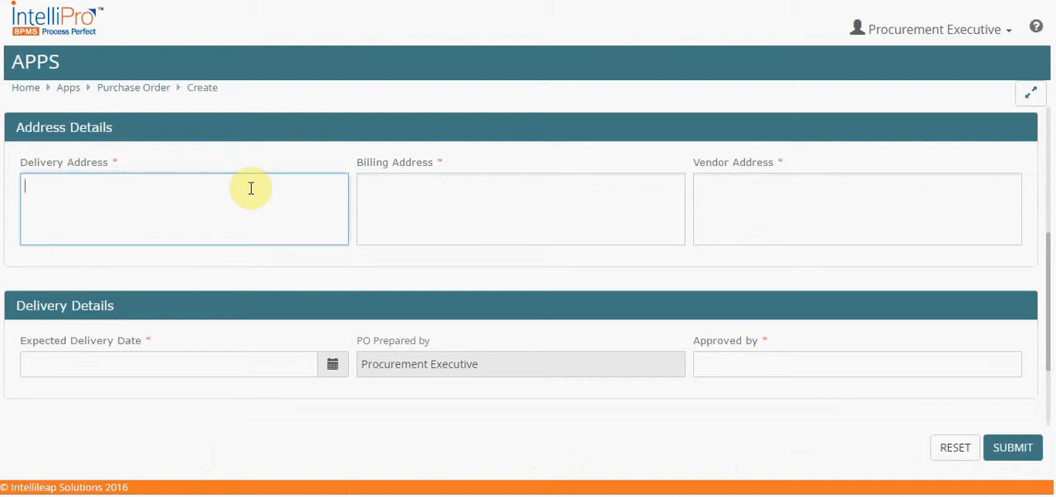
{"action": "type", "text": "bangalore India"}
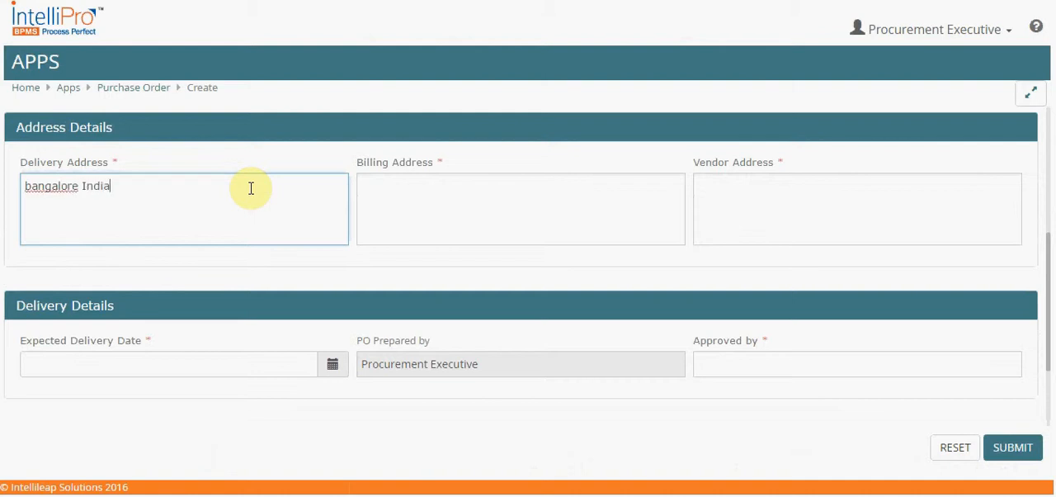
{"action": "left_click", "coordinate": [394, 190]}
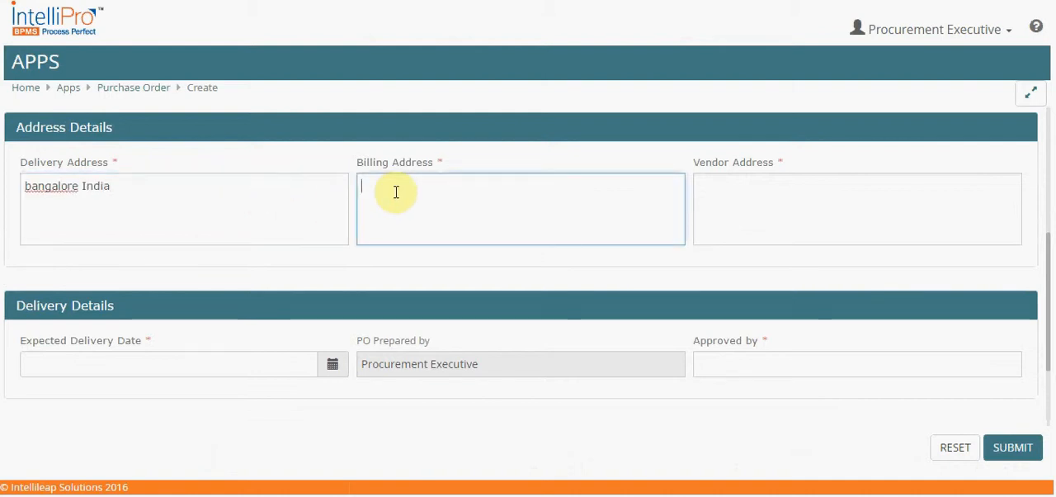
{"action": "type", "text": "Bangalore India"}
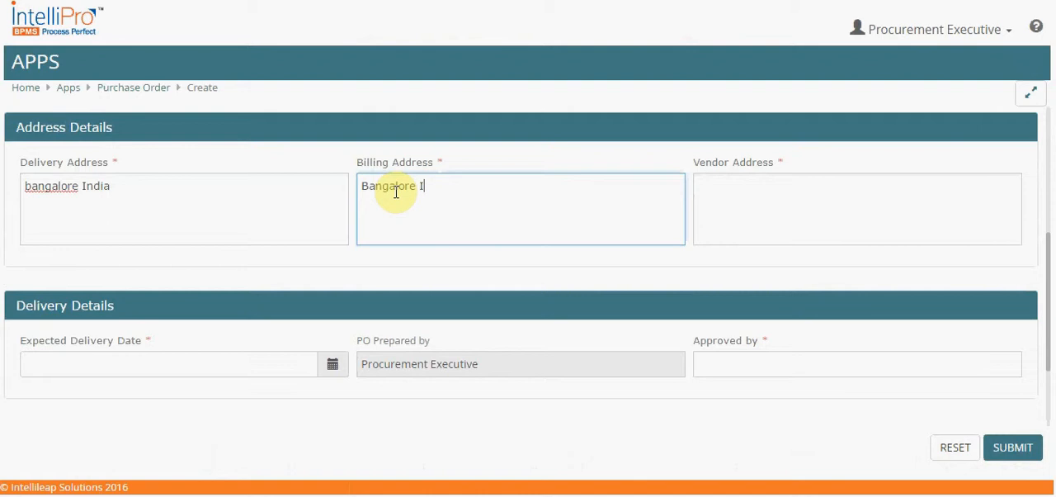
{"action": "left_click", "coordinate": [738, 191]}
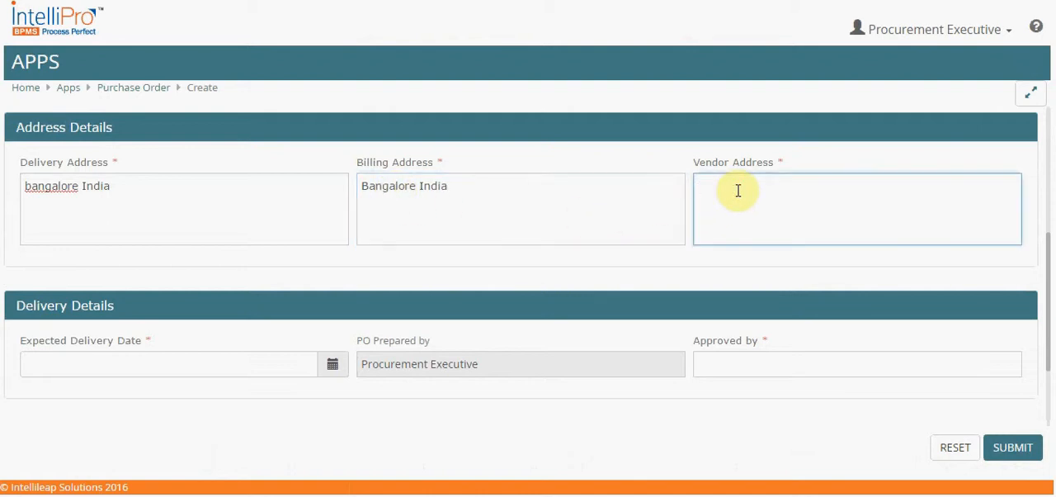
{"action": "type", "text": "Pune India"}
Set the expected delivery date of the purchase order to 14-Jan-2016
{"action": "scroll", "coordinate": [739, 194], "scroll_direction": "down", "scroll_amount": 2}
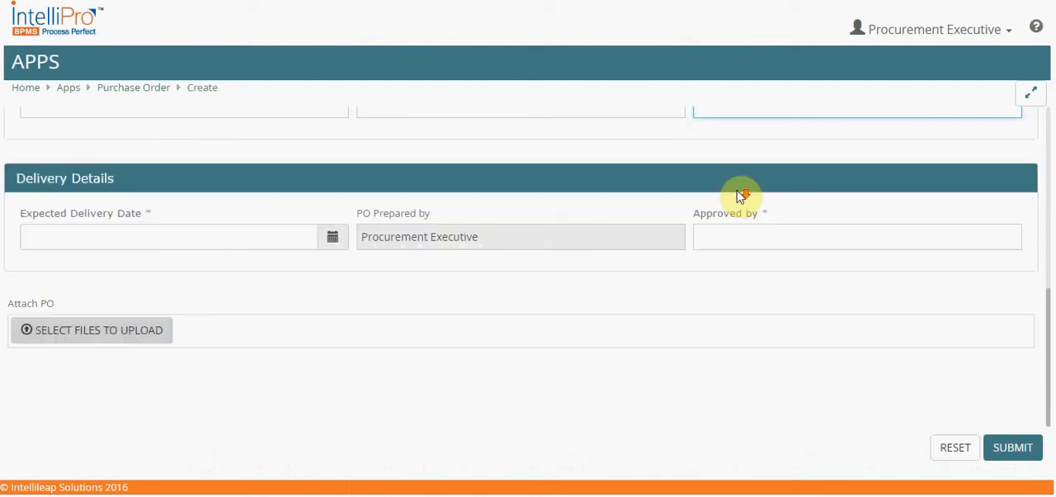
{"action": "left_click", "coordinate": [333, 241]}
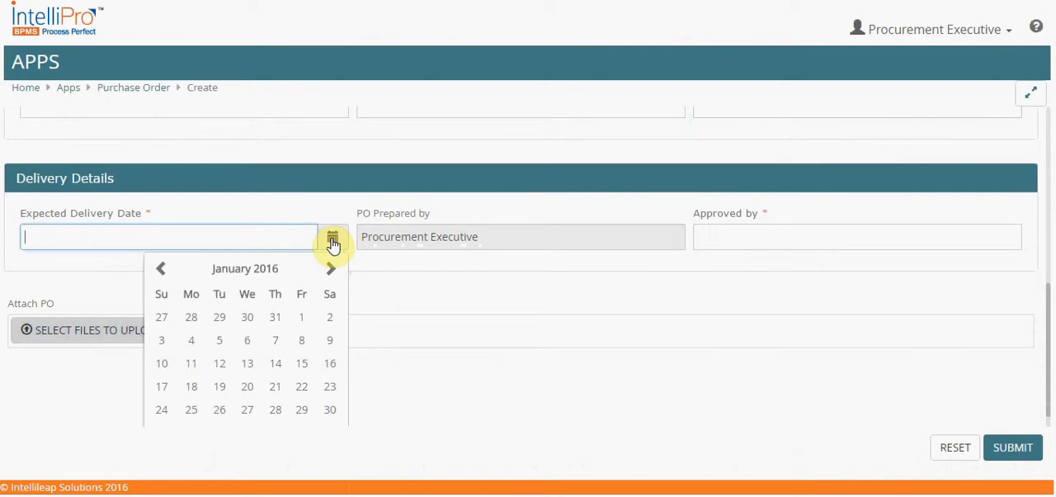
{"action": "left_click", "coordinate": [276, 366]}
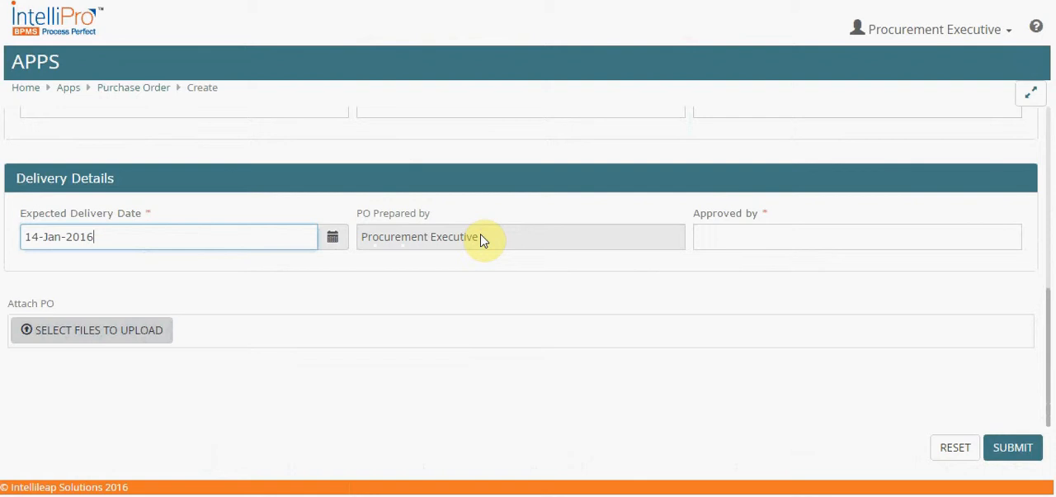
Enter SCM HOD as the approver in the delivery details and submit the purchase order form
{"action": "left_click", "coordinate": [737, 236]}
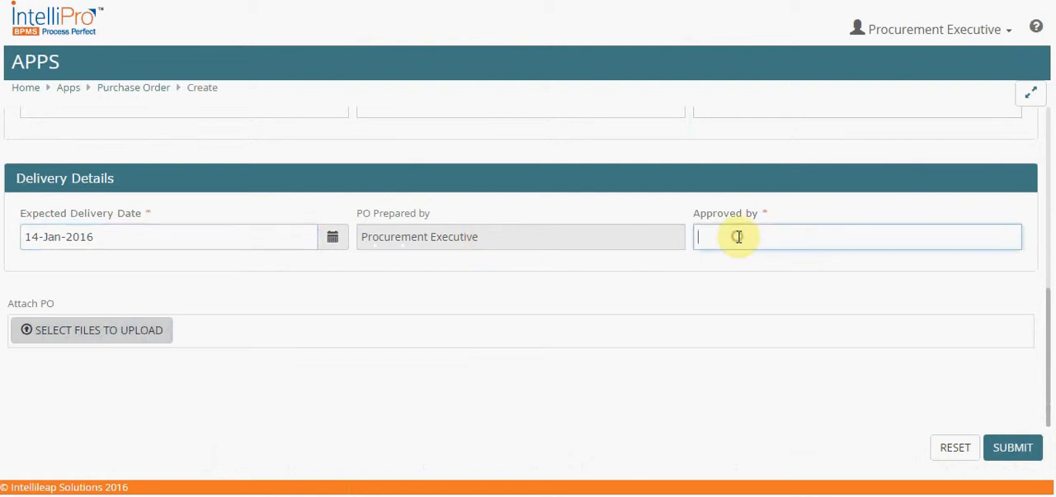
{"action": "type", "text": "HO"}
{"action": "key", "text": "BackSpace"}
{"action": "key", "text": "BackSpace"}
{"action": "type", "text": "SCM HOD"}
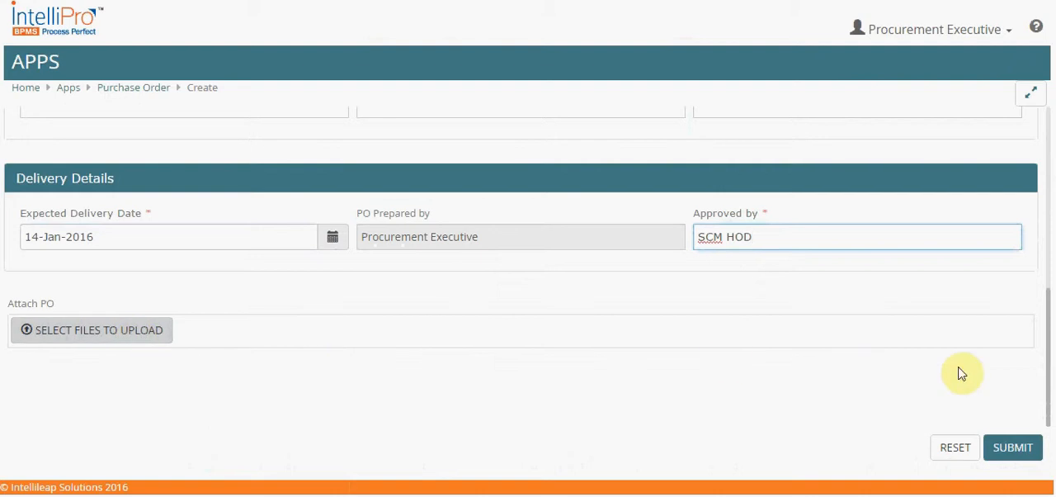
{"action": "left_click", "coordinate": [1009, 449]}
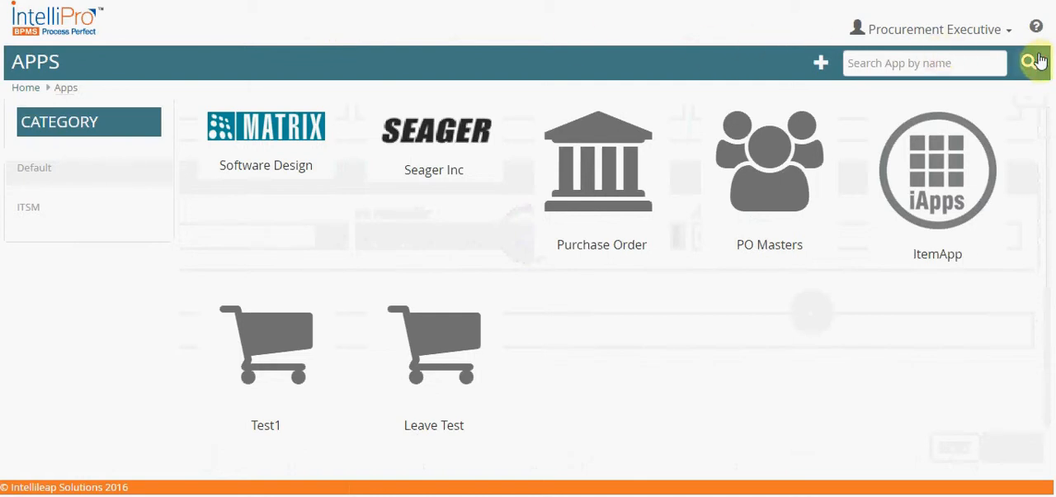
Log out of the Procurement Executive account and return to the login page
{"action": "left_click", "coordinate": [1011, 34]}
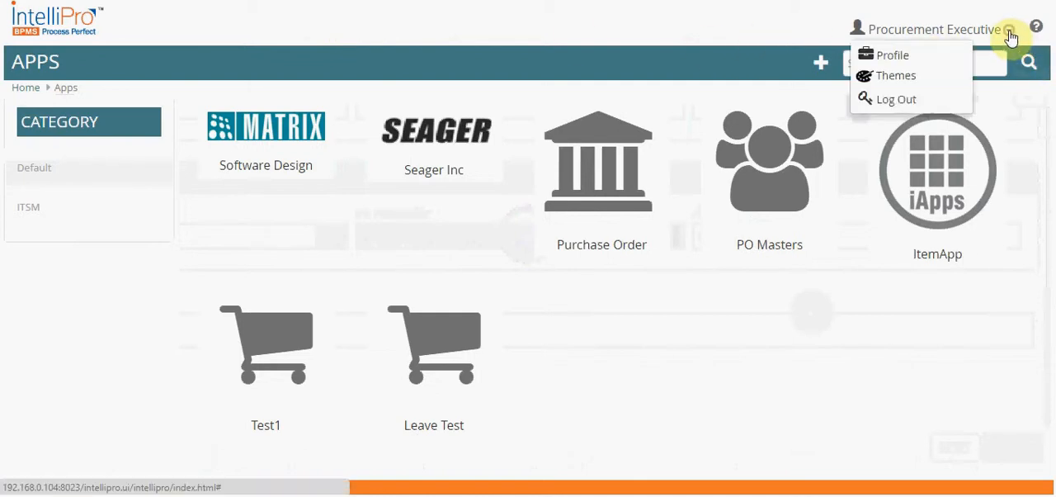
{"action": "left_click", "coordinate": [899, 101]}
{"action": "left_click", "coordinate": [675, 256]}
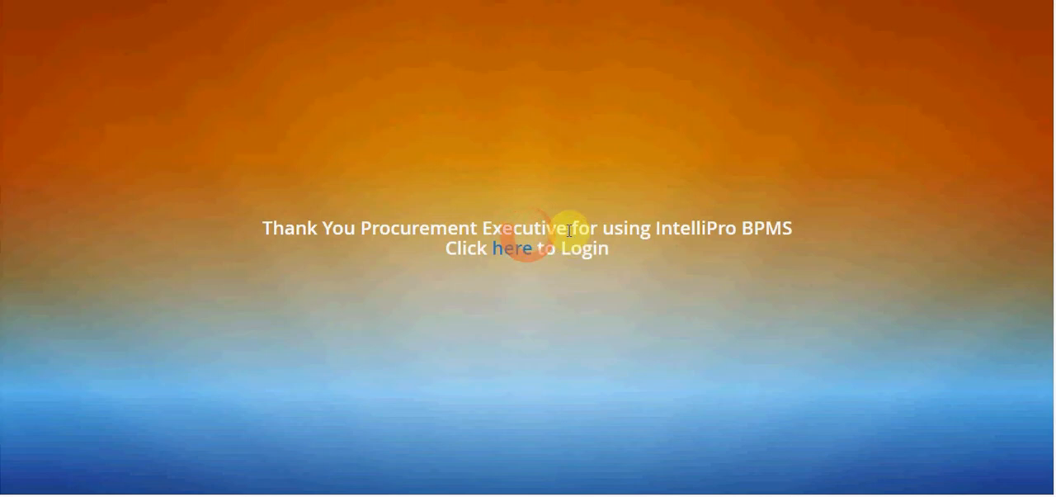
{"action": "left_click", "coordinate": [518, 252]}
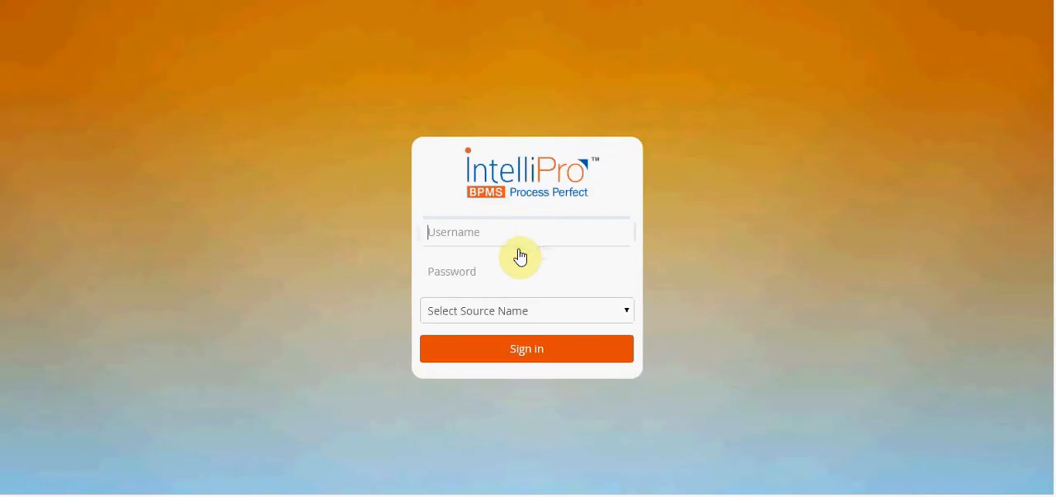
Sign in with the username vendor, the account password and Intellileap as the source name
{"action": "left_click", "coordinate": [511, 230]}
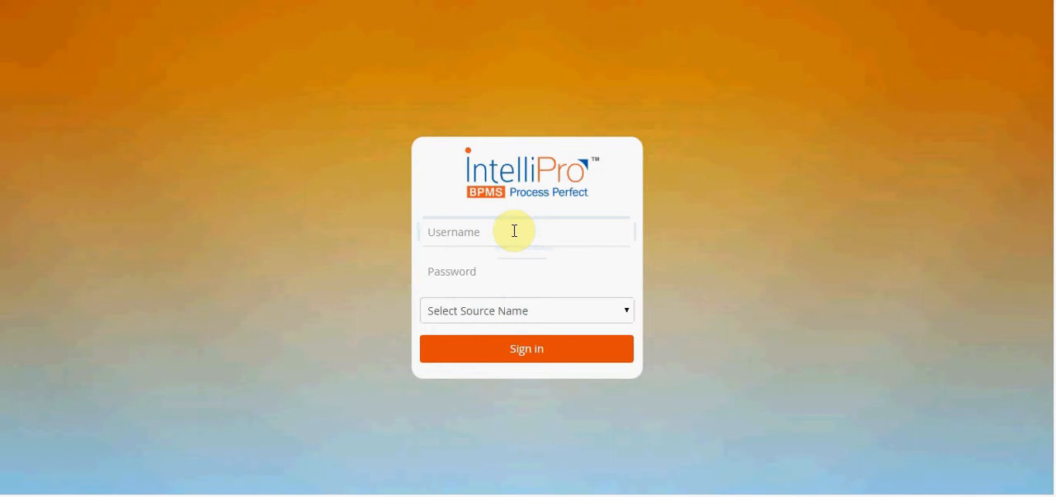
{"action": "type", "text": "vendor"}
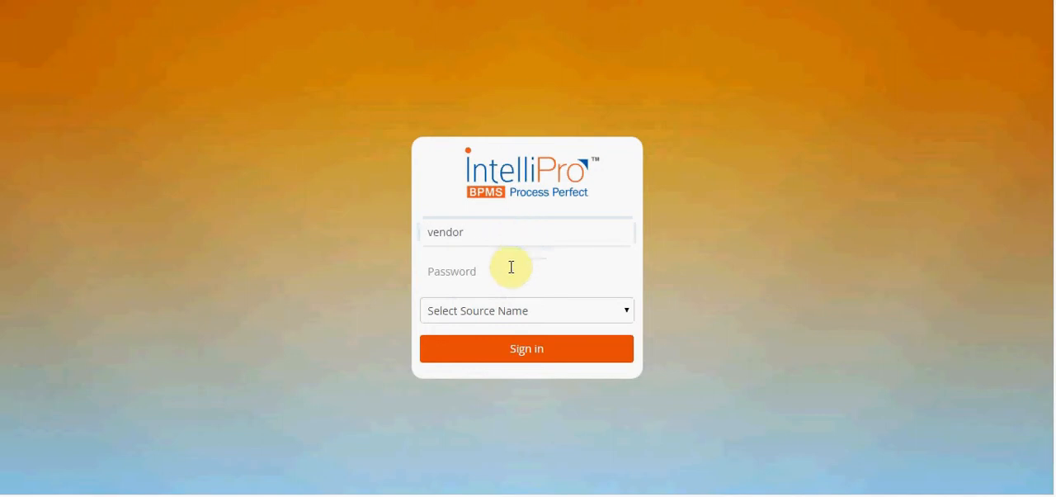
{"action": "left_click", "coordinate": [511, 266]}
{"action": "type", "text": "12345"}
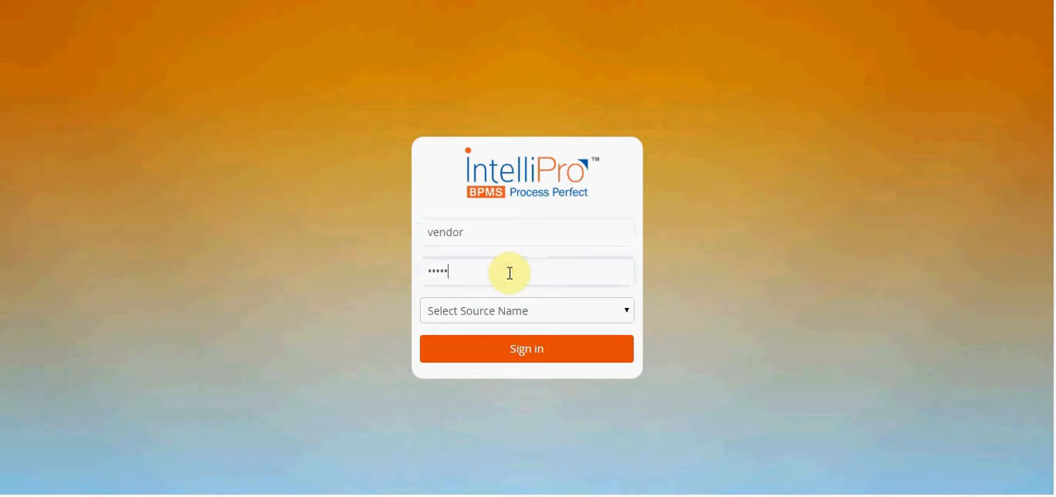
{"action": "type", "text": "6"}
{"action": "left_click", "coordinate": [502, 309]}
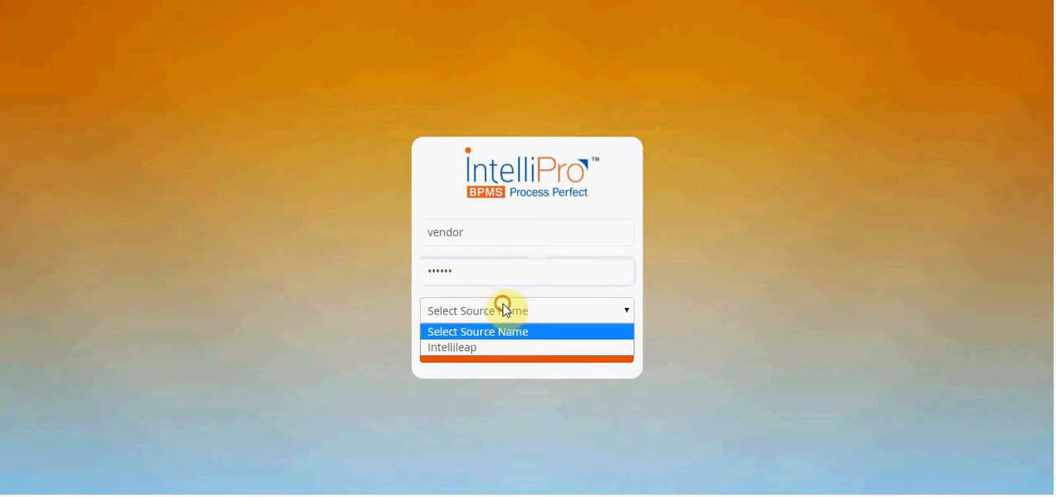
{"action": "left_click", "coordinate": [487, 347]}
{"action": "left_click", "coordinate": [514, 353]}
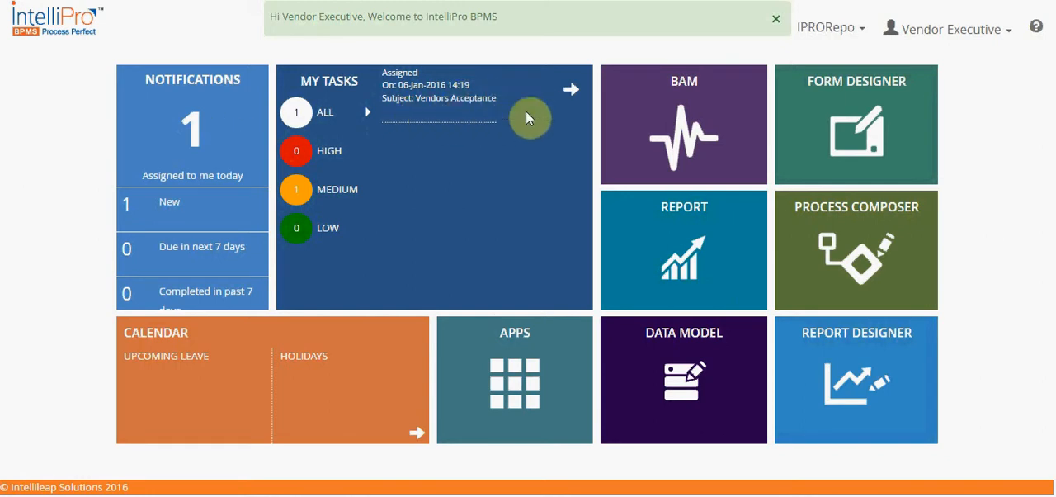
Open the Vendors Acceptance task from the task inbox and hide its comments pane
{"action": "left_click", "coordinate": [570, 91]}
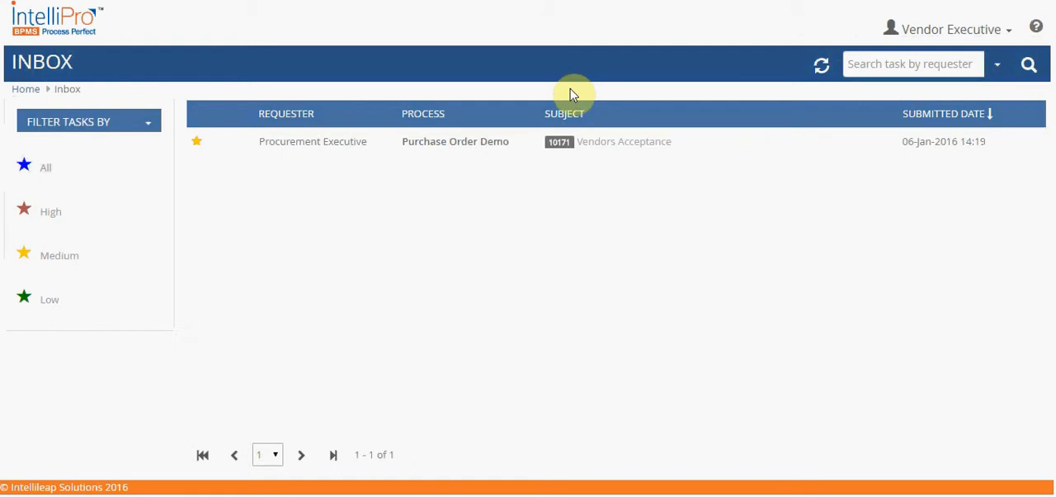
{"action": "left_click", "coordinate": [585, 145]}
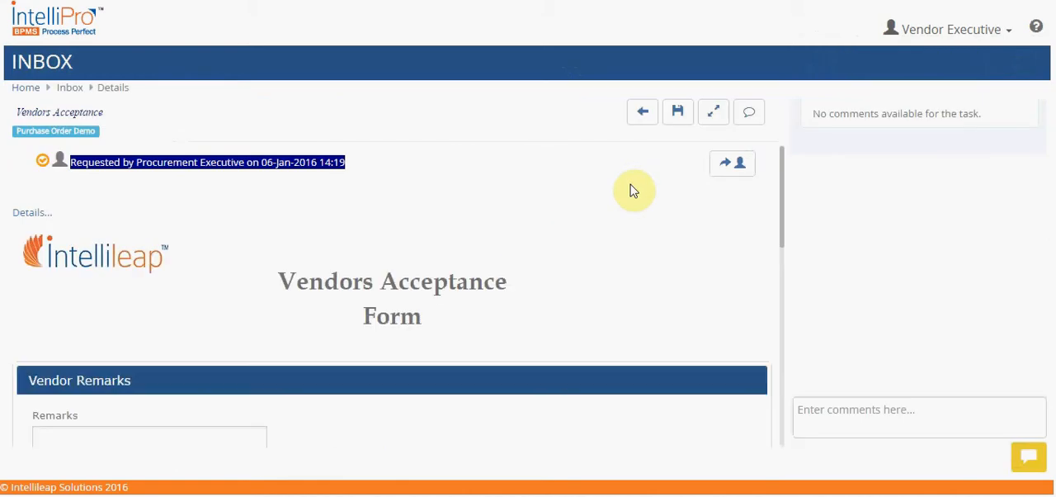
{"action": "left_click", "coordinate": [749, 112]}
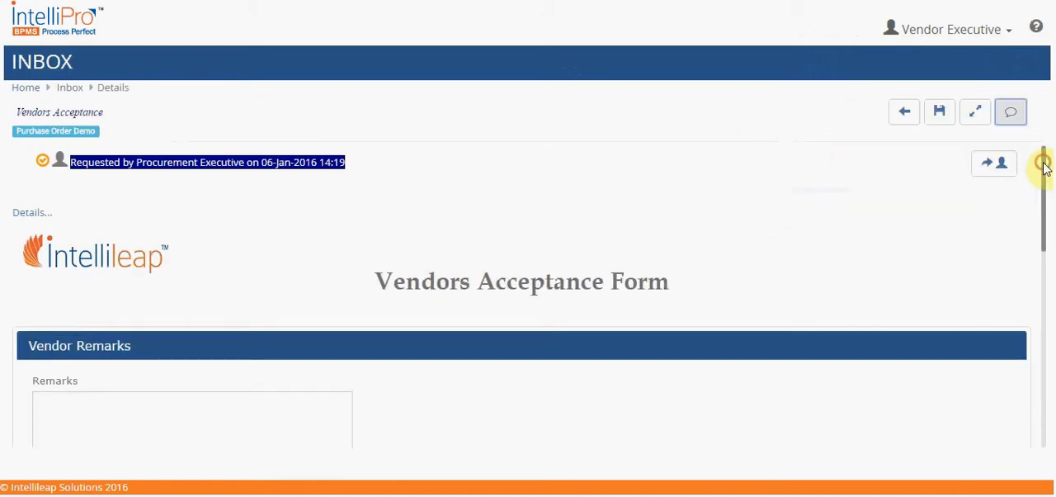
Review the address, item and delivery details in the Vendors Acceptance form, and accept the purchase order without entering remarks
{"action": "left_click_drag", "start_coordinate": [1044, 168], "coordinate": [1047, 375]}
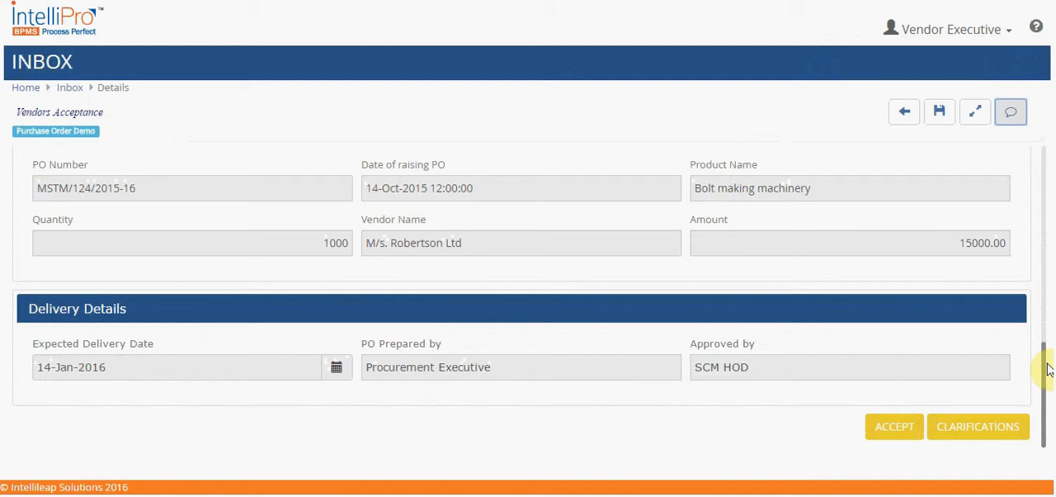
{"action": "left_click_drag", "start_coordinate": [1048, 369], "coordinate": [1039, 313]}
{"action": "left_click_drag", "start_coordinate": [1037, 314], "coordinate": [1037, 405]}
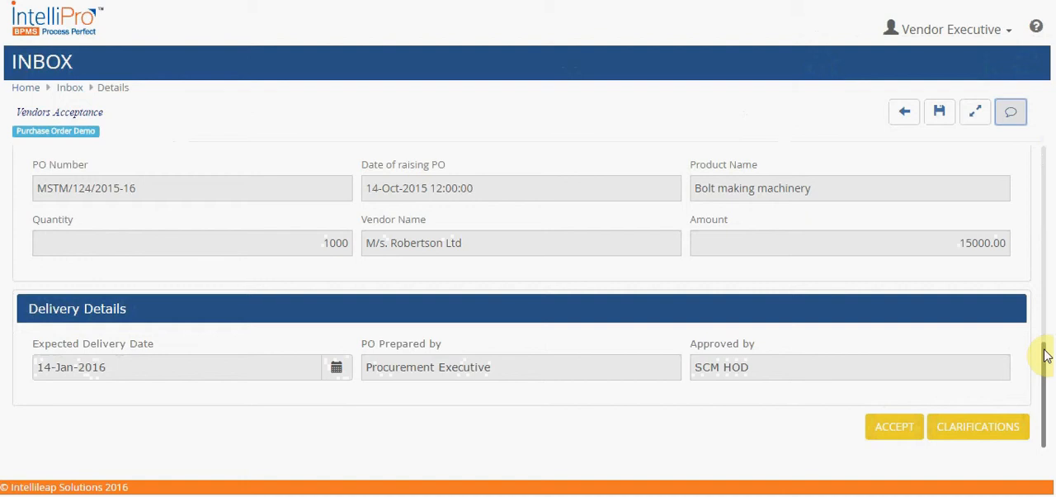
{"action": "left_click_drag", "start_coordinate": [1045, 354], "coordinate": [1044, 207]}
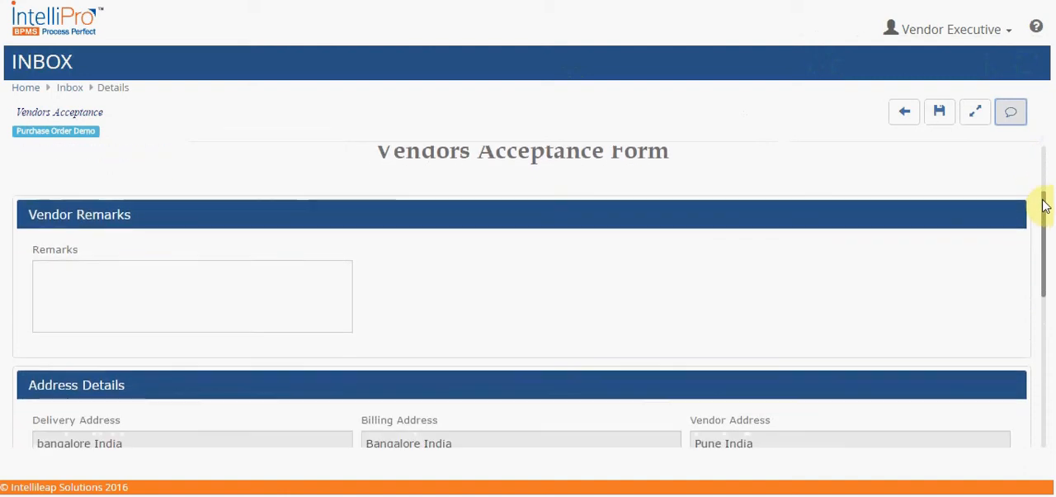
{"action": "left_click", "coordinate": [221, 282]}
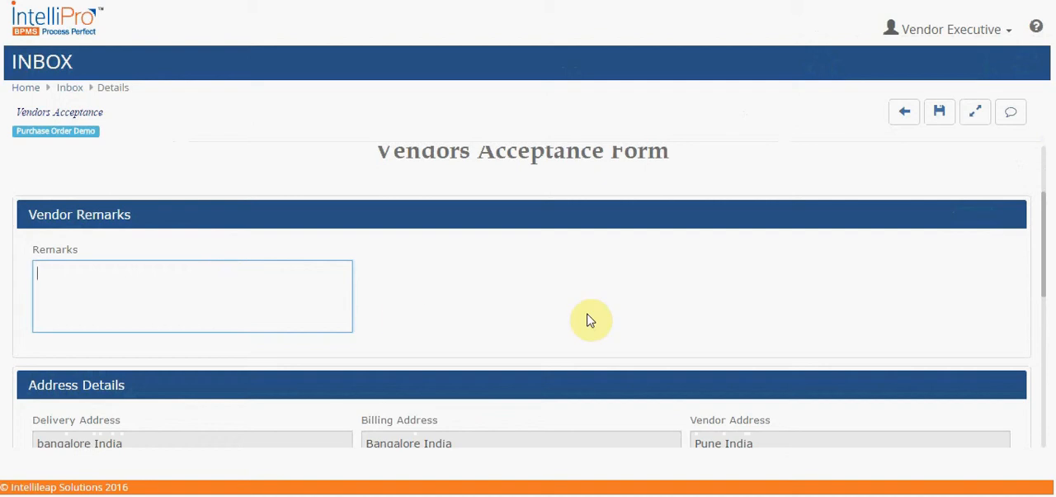
{"action": "left_click", "coordinate": [1042, 230]}
{"action": "left_click_drag", "start_coordinate": [1042, 229], "coordinate": [1042, 426]}
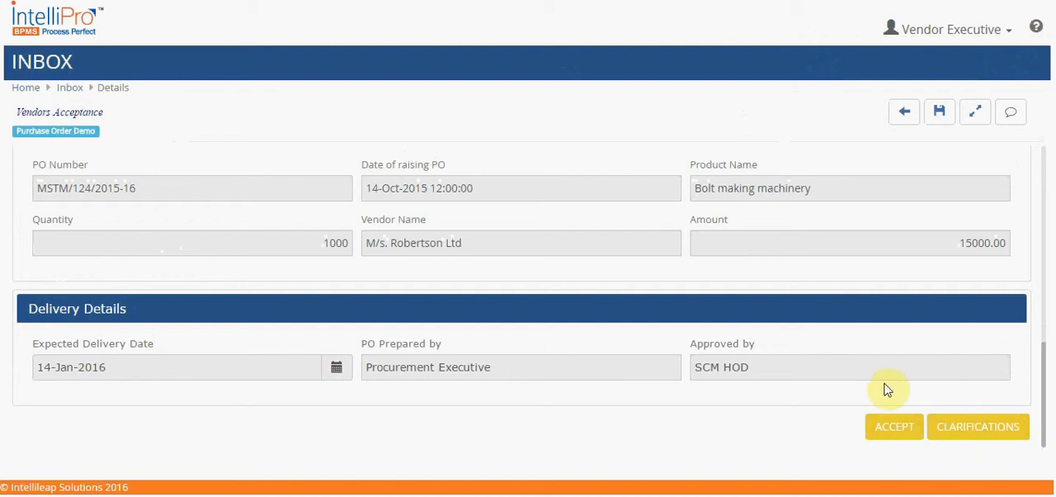
{"action": "left_click", "coordinate": [891, 429]}
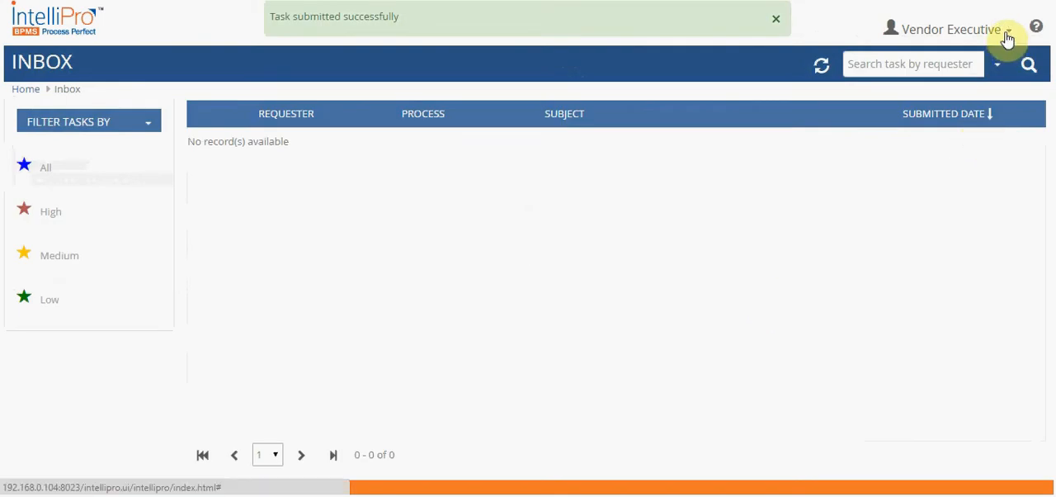
Open the Vendor Goods Dispatch task from the home page's task list and hide its comments pane
{"action": "left_click", "coordinate": [25, 89]}
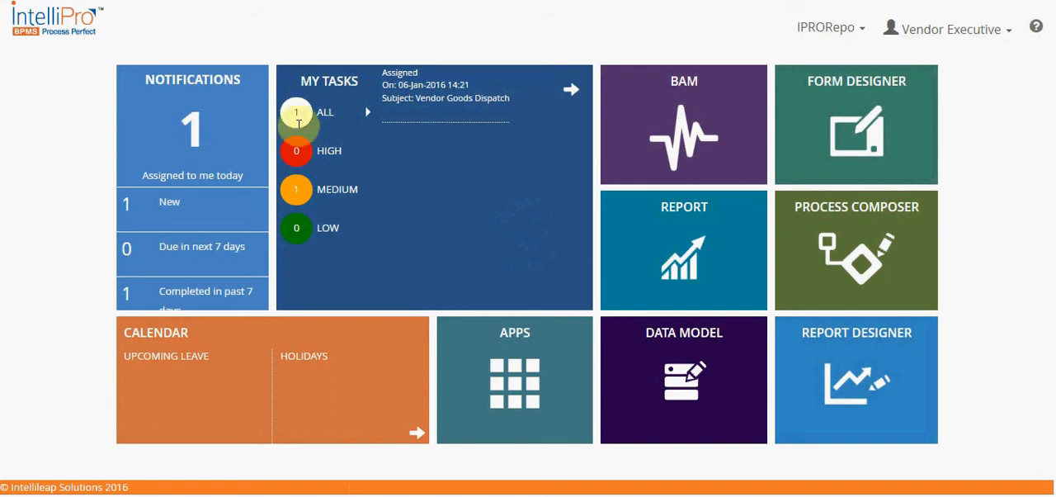
{"action": "left_click", "coordinate": [569, 95]}
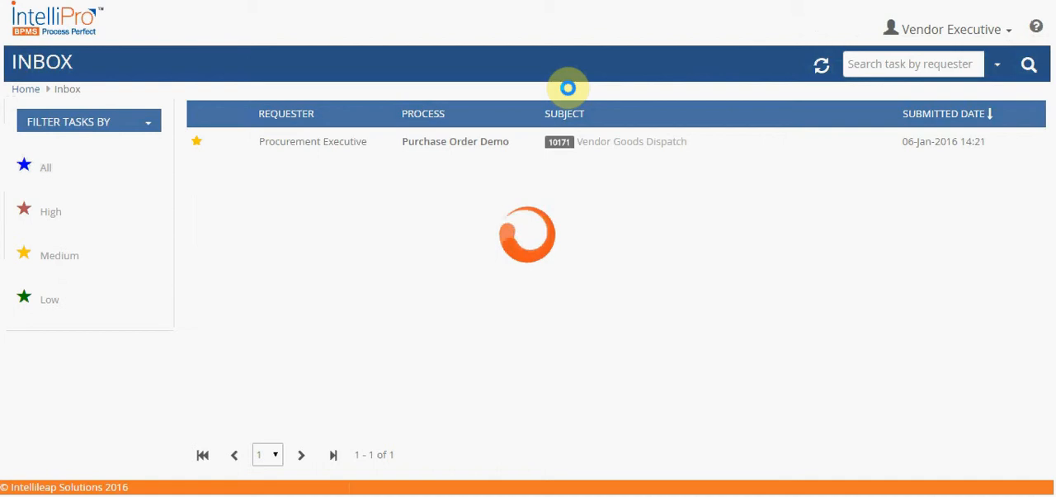
{"action": "left_click", "coordinate": [491, 145]}
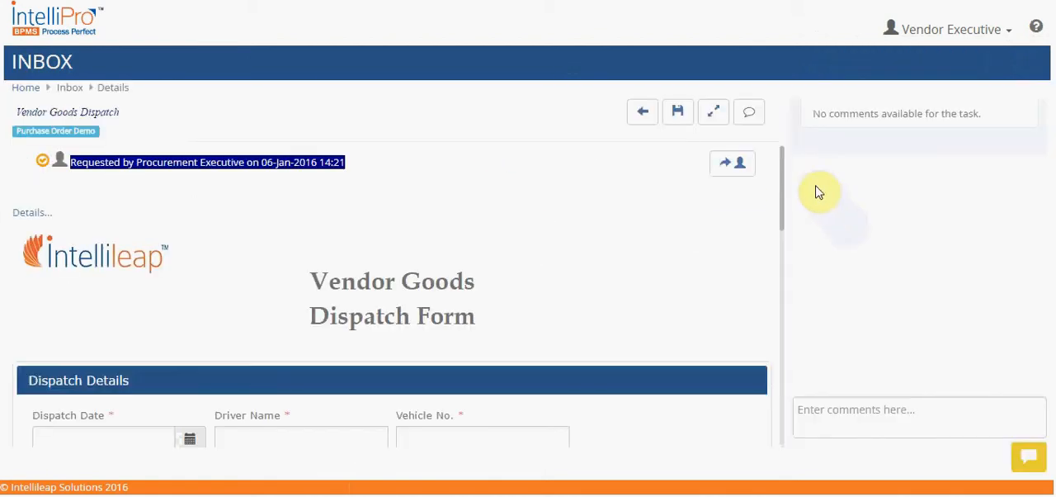
{"action": "left_click", "coordinate": [747, 114]}
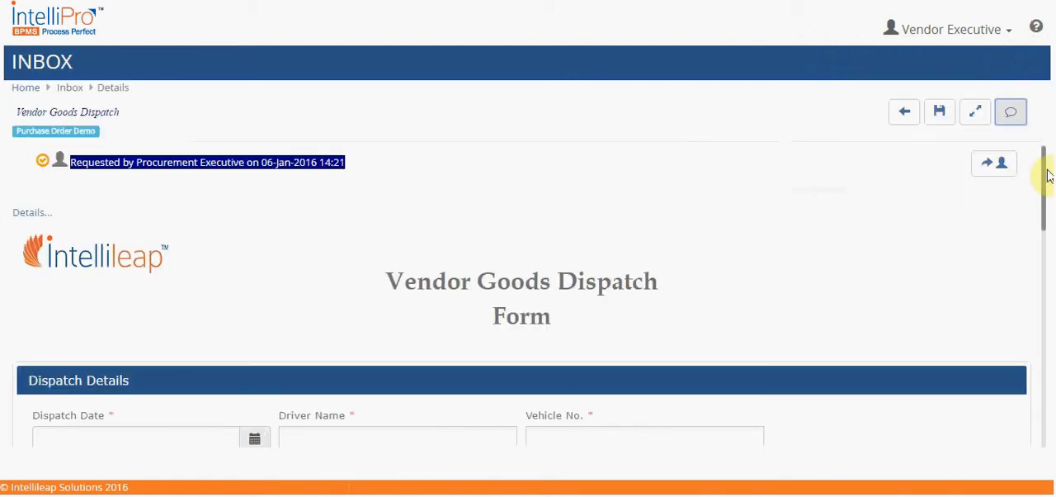
Fill in the Dispatch Details with dispatch date 13-Jan-2016, the driver's name and vehicle number 9845672
{"action": "left_click_drag", "start_coordinate": [1044, 174], "coordinate": [1044, 256]}
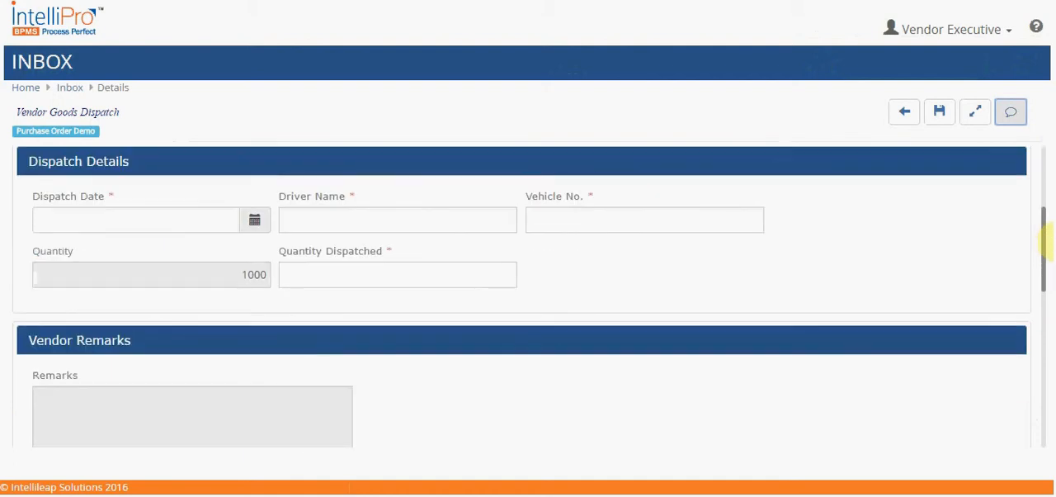
{"action": "left_click", "coordinate": [256, 221]}
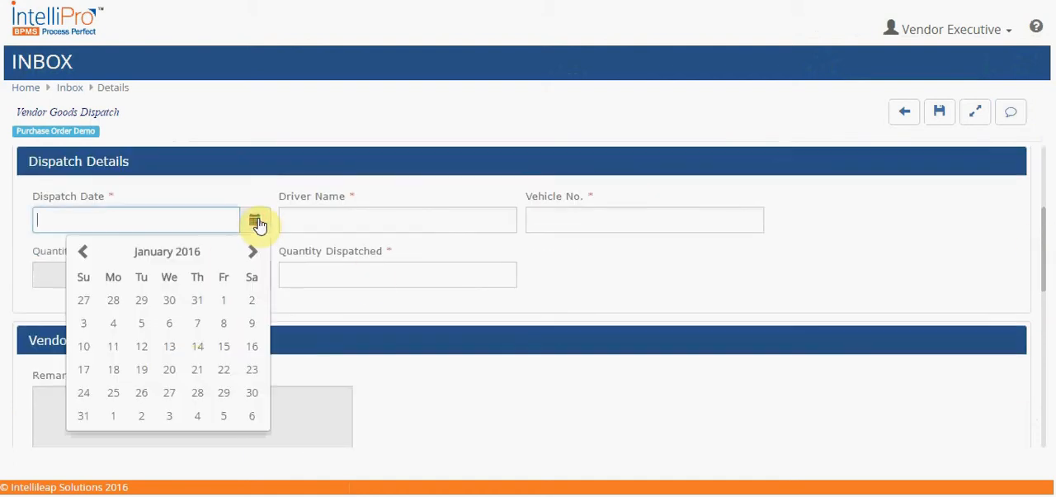
{"action": "left_click", "coordinate": [172, 347]}
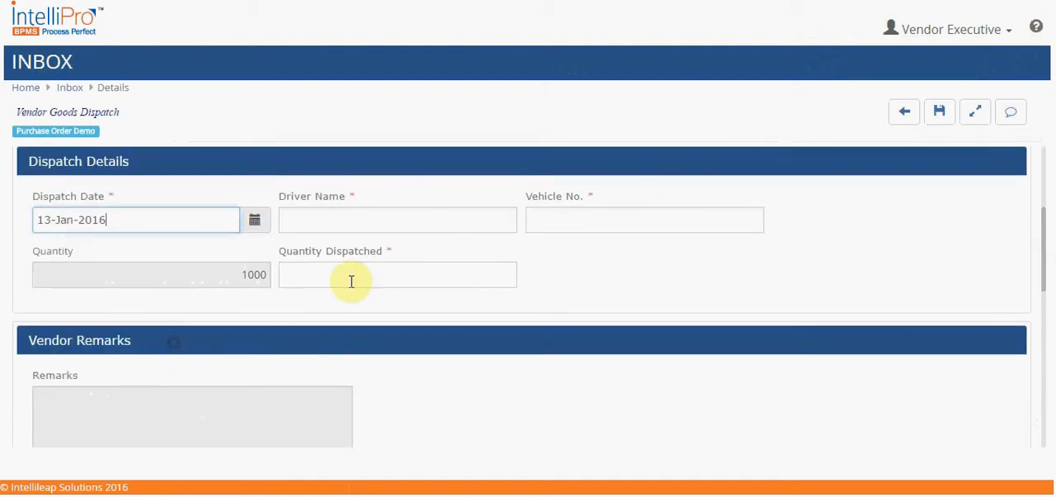
{"action": "left_click", "coordinate": [426, 218]}
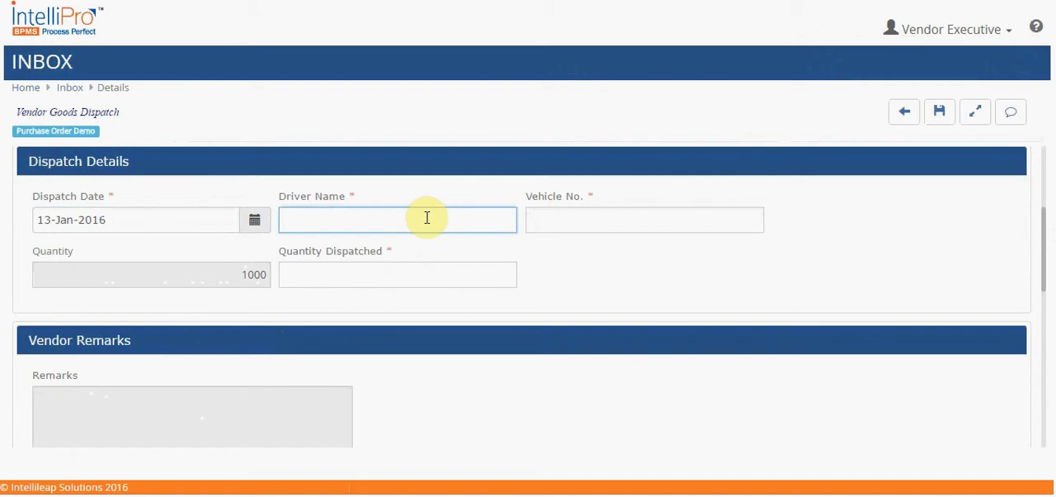
{"action": "type", "text": "Stan"}
{"action": "left_click", "coordinate": [667, 223]}
{"action": "type", "text": "9"}
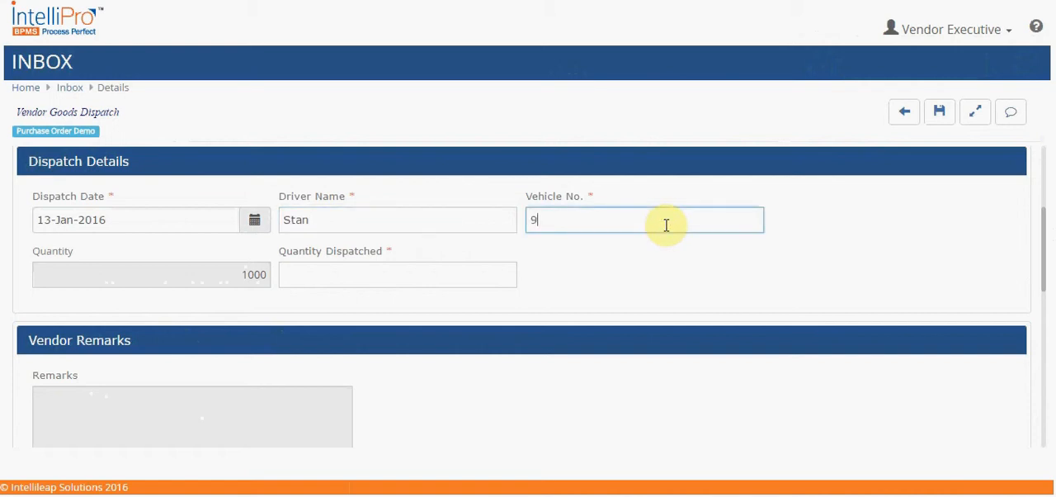
{"action": "type", "text": "845672"}
Set the Quantity Dispatched to 1000
{"action": "left_click", "coordinate": [490, 275]}
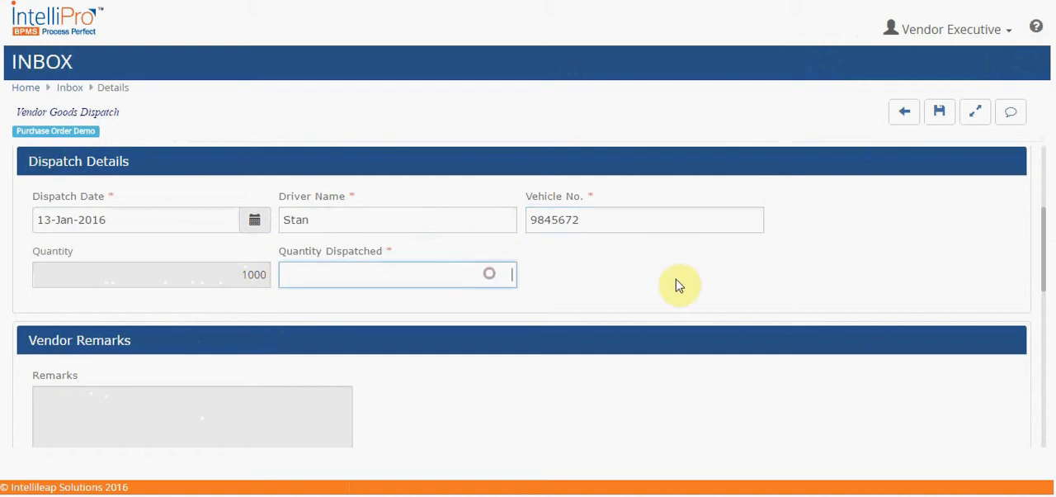
{"action": "scroll", "coordinate": [205, 219], "scroll_direction": "down", "scroll_amount": 1}
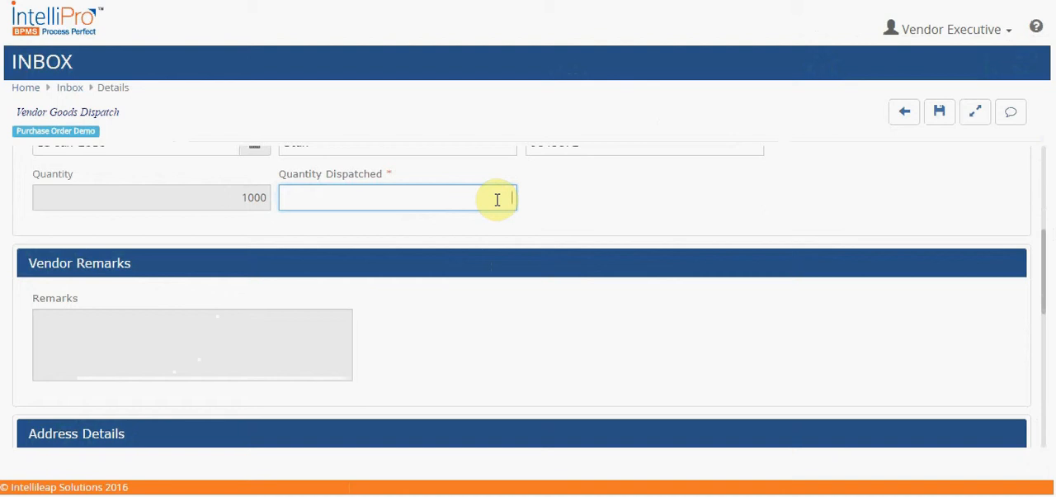
{"action": "type", "text": "900"}
{"action": "key", "text": "BackSpace"}
{"action": "key", "text": "BackSpace"}
{"action": "key", "text": "BackSpace"}
{"action": "type", "text": "100"}
Review the dispatch, vendor remarks, address, item and delivery details in the Vendor Goods Dispatch form
{"action": "scroll", "coordinate": [601, 306], "scroll_direction": "down", "scroll_amount": 5}
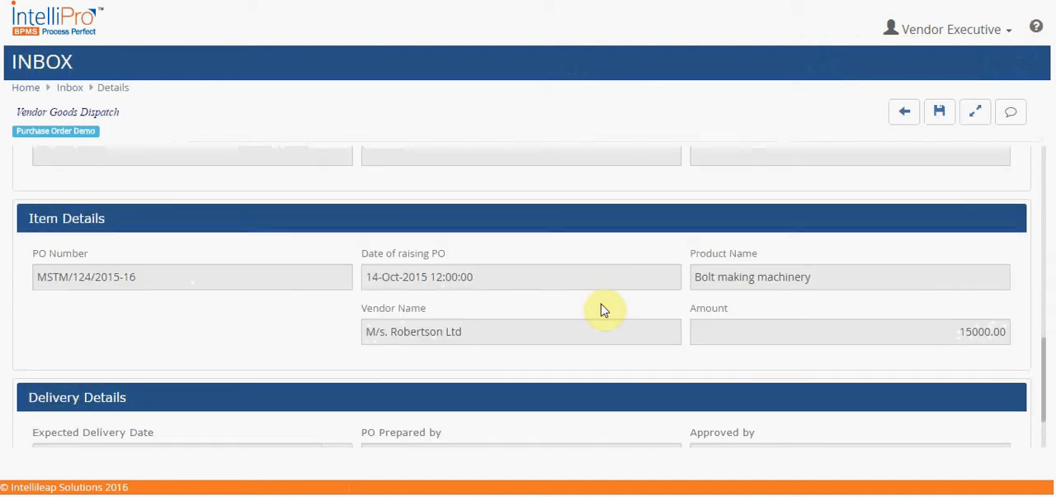
{"action": "scroll", "coordinate": [602, 306], "scroll_direction": "up", "scroll_amount": 3}
{"action": "scroll", "coordinate": [601, 309], "scroll_direction": "up", "scroll_amount": 5}
{"action": "scroll", "coordinate": [601, 310], "scroll_direction": "down", "scroll_amount": 5}
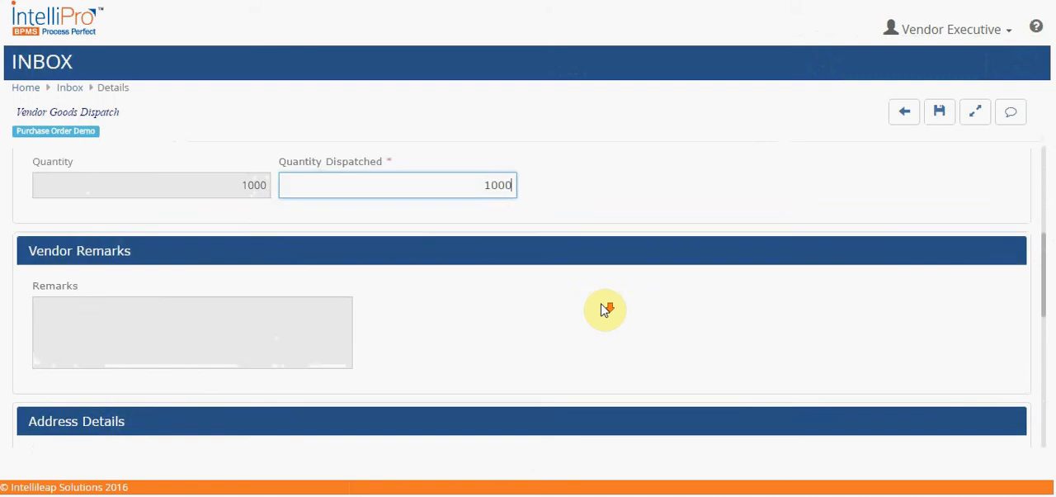
{"action": "scroll", "coordinate": [602, 310], "scroll_direction": "down", "scroll_amount": 5}
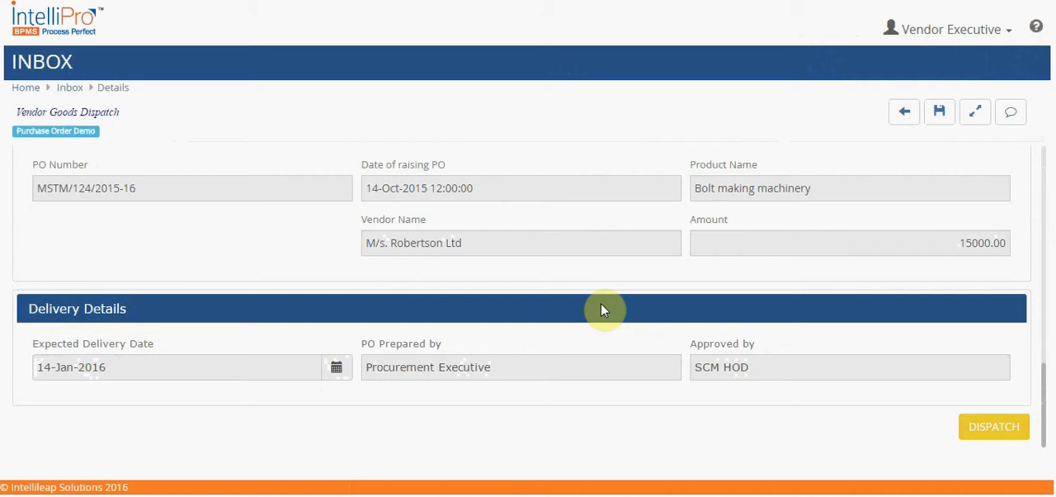
{"action": "scroll", "coordinate": [601, 309], "scroll_direction": "up", "scroll_amount": 10}
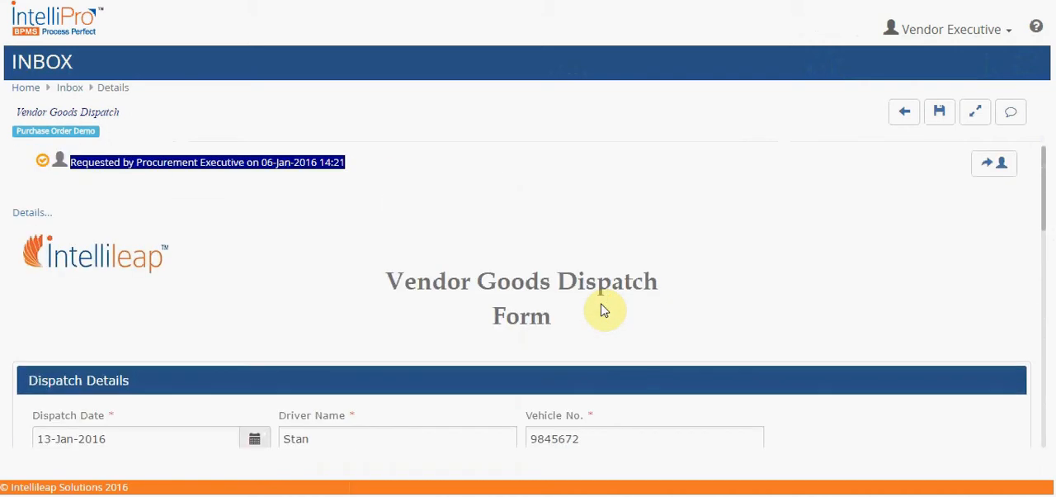
{"action": "scroll", "coordinate": [601, 309], "scroll_direction": "down", "scroll_amount": 10}
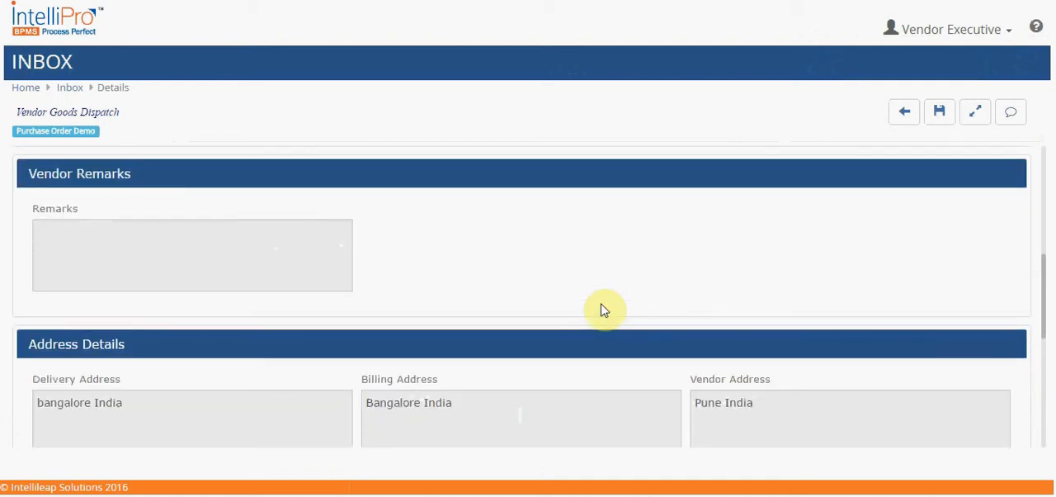
{"action": "scroll", "coordinate": [601, 310], "scroll_direction": "down", "scroll_amount": 2}
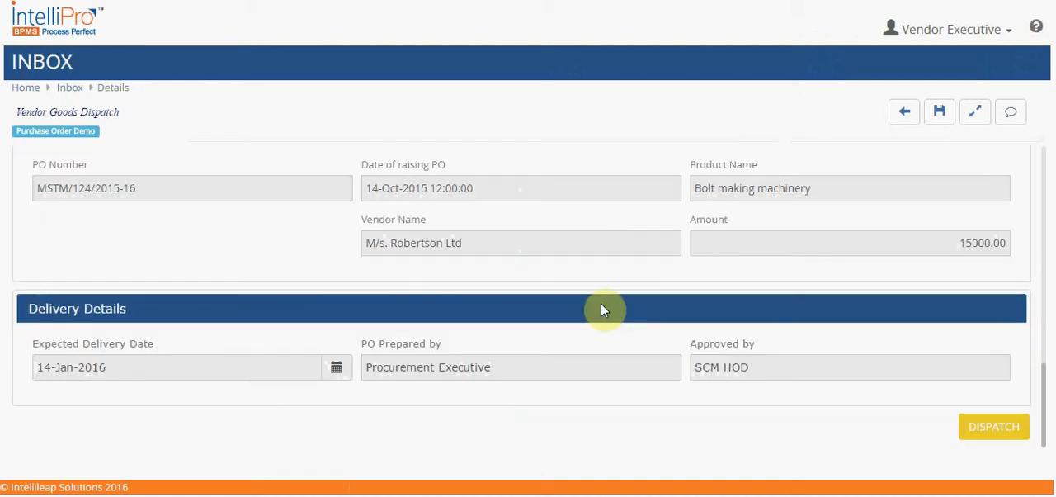
{"action": "scroll", "coordinate": [601, 309], "scroll_direction": "up", "scroll_amount": 5}
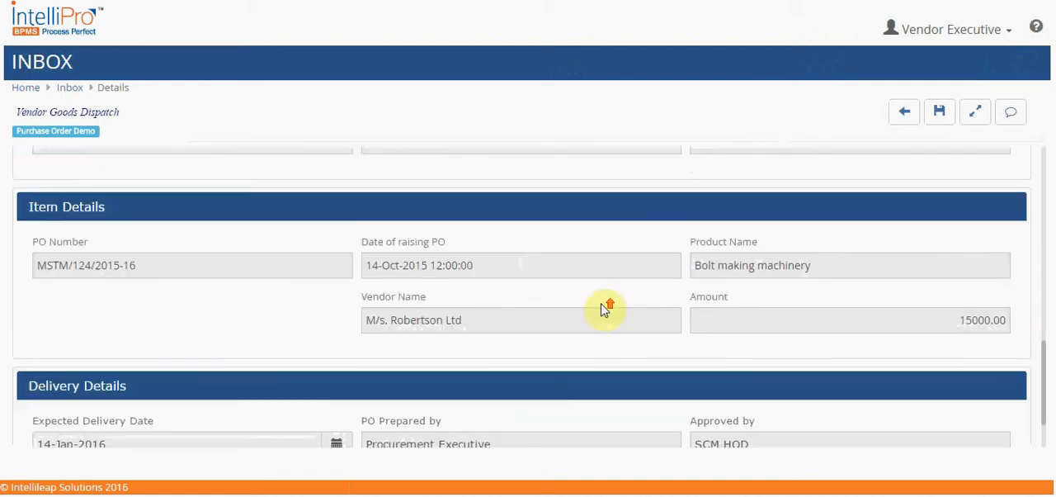
{"action": "scroll", "coordinate": [601, 310], "scroll_direction": "down", "scroll_amount": 2}
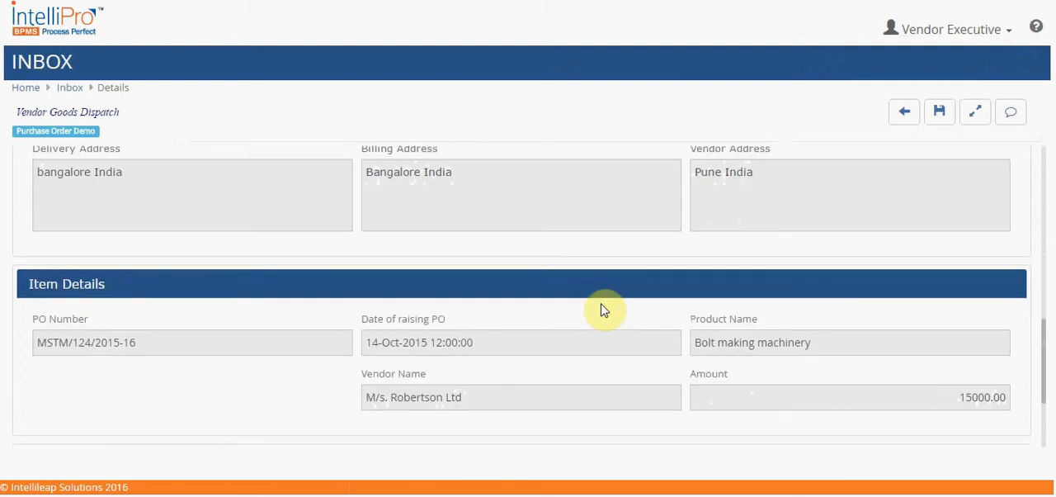
Collapse the Item Details and Delivery Details sections, and submit the form by dispatching the goods
{"action": "left_click", "coordinate": [126, 283]}
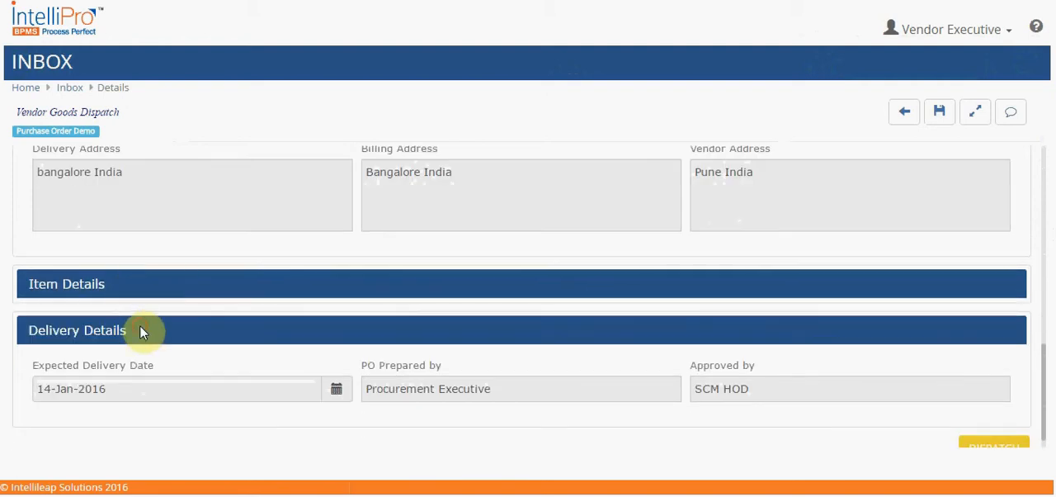
{"action": "left_click", "coordinate": [139, 330]}
{"action": "left_click", "coordinate": [131, 170]}
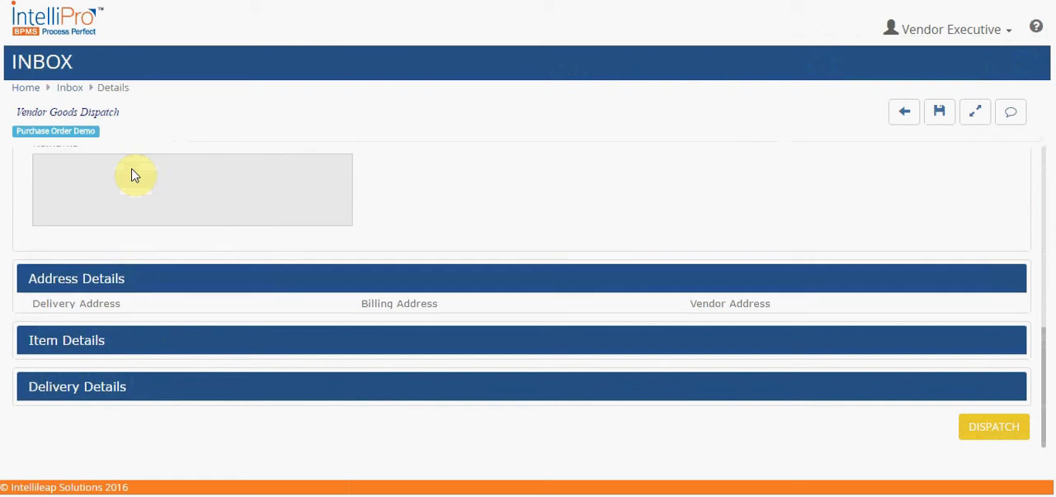
{"action": "left_click", "coordinate": [156, 297]}
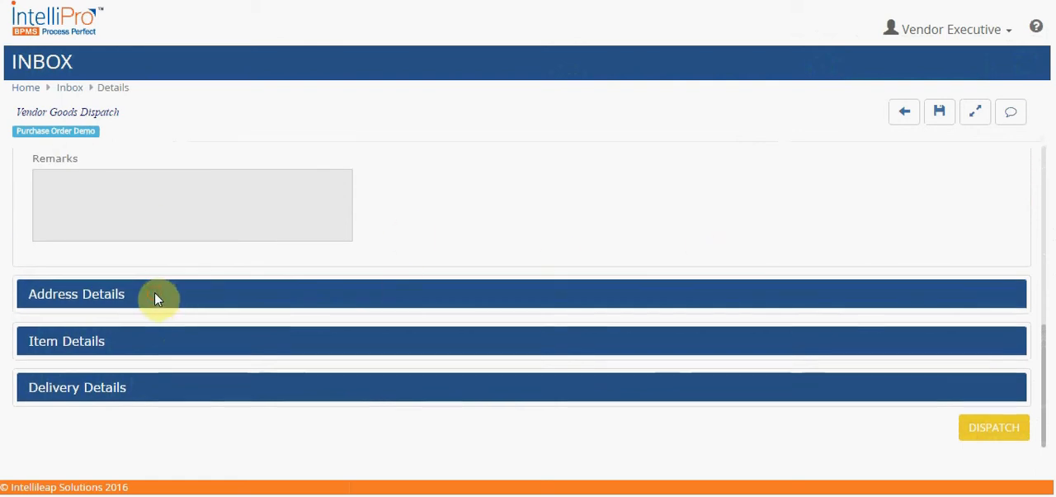
{"action": "scroll", "coordinate": [784, 214], "scroll_direction": "down", "scroll_amount": 2}
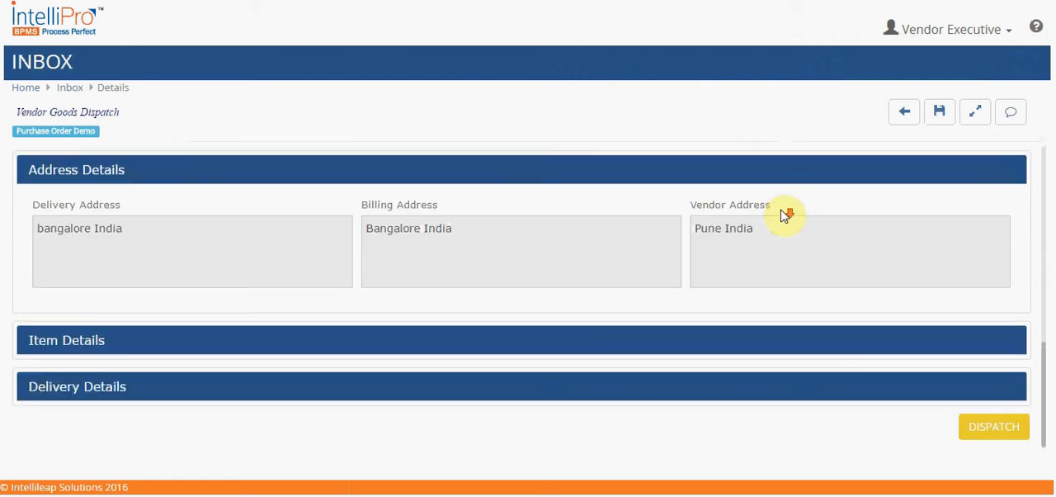
{"action": "left_click", "coordinate": [995, 434]}
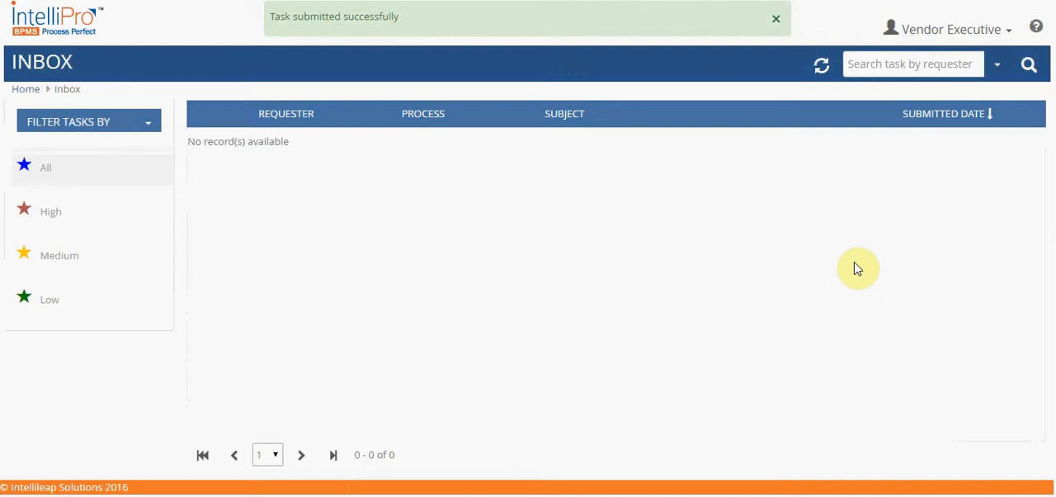
Log out of the Vendor Executive account and return to the login page
{"action": "left_click", "coordinate": [1009, 31]}
{"action": "left_click", "coordinate": [932, 100]}
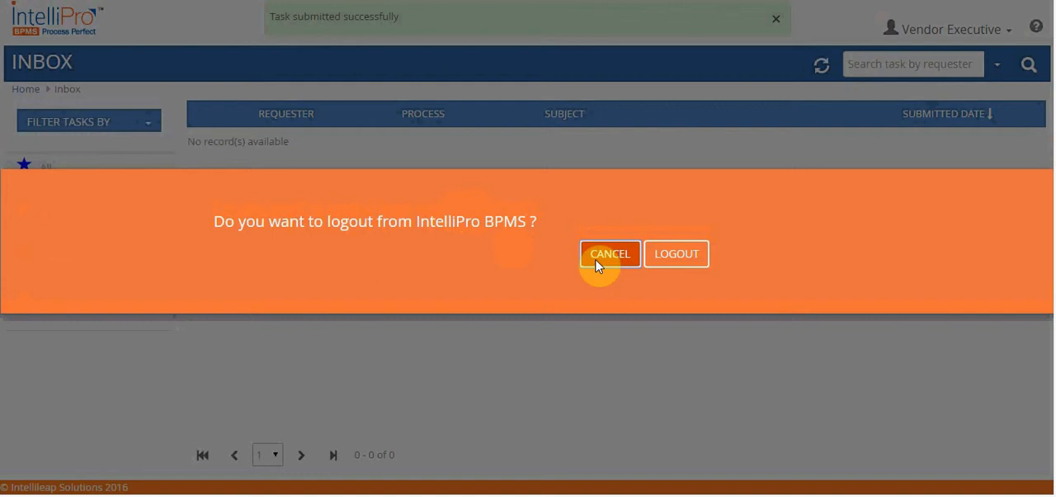
{"action": "left_click", "coordinate": [669, 250]}
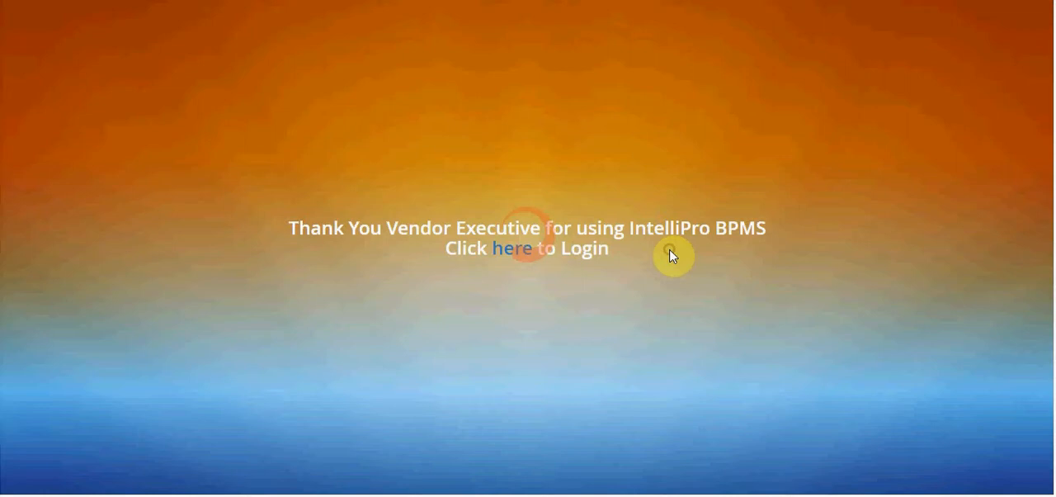
{"action": "left_click", "coordinate": [511, 250]}
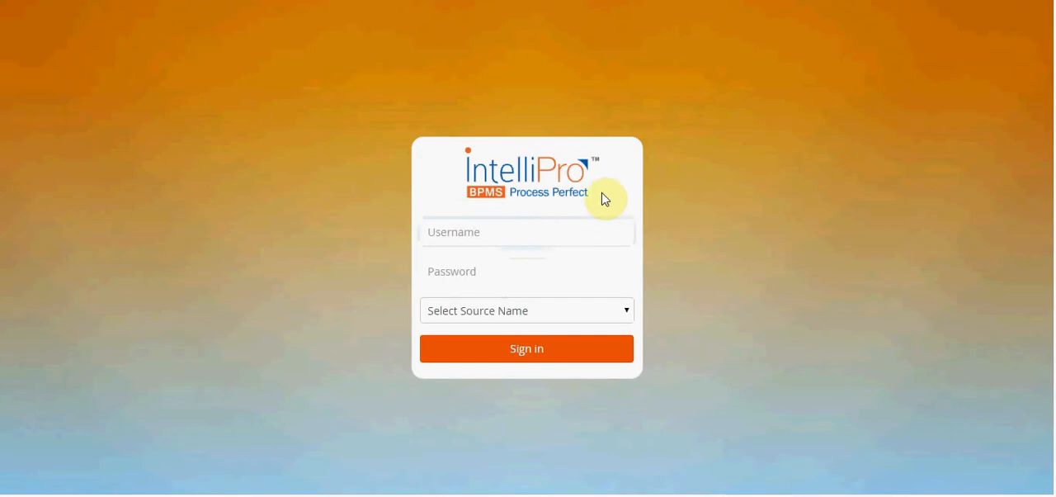
Sign in with the username company, the account password and Intellileap as the source name
{"action": "left_click", "coordinate": [539, 236]}
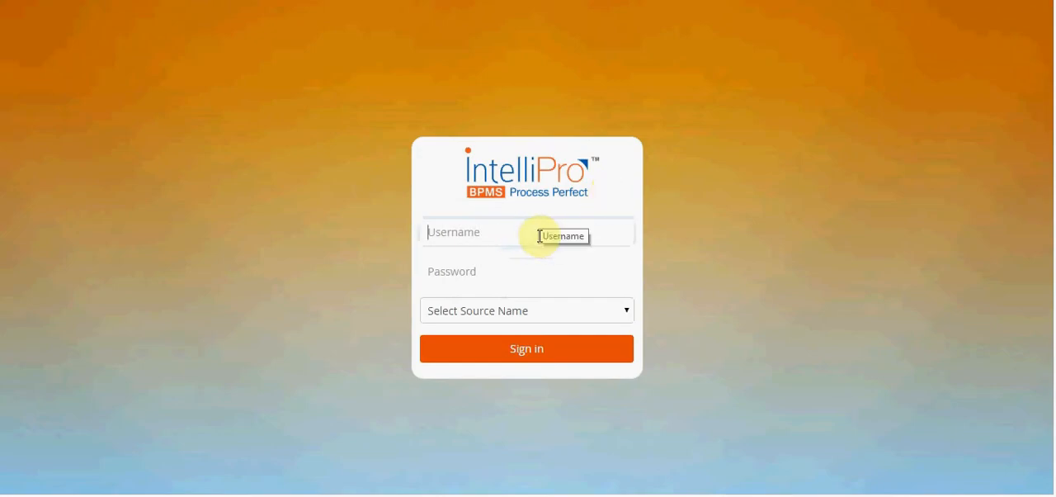
{"action": "type", "text": "company"}
{"action": "left_click", "coordinate": [507, 273]}
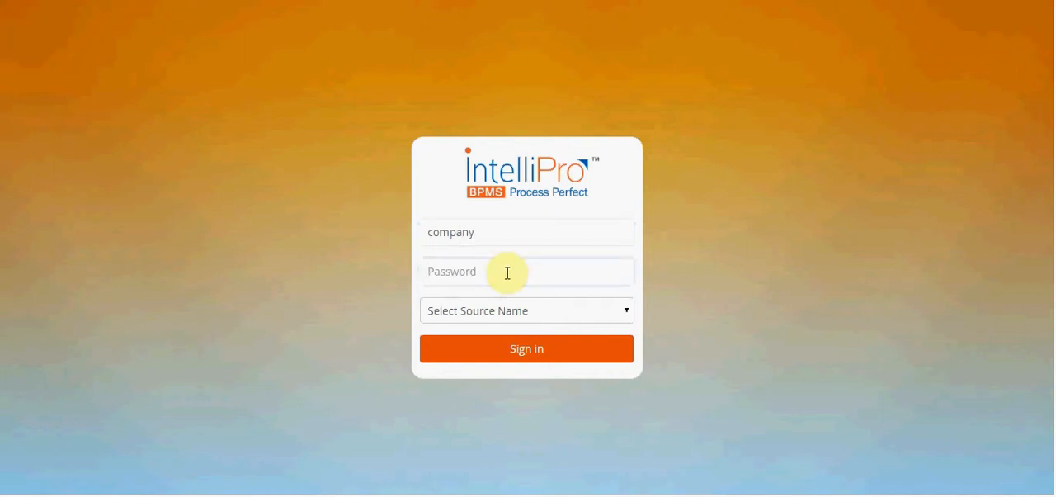
{"action": "type", "text": "*******"}
{"action": "left_click", "coordinate": [506, 309]}
{"action": "left_click", "coordinate": [500, 346]}
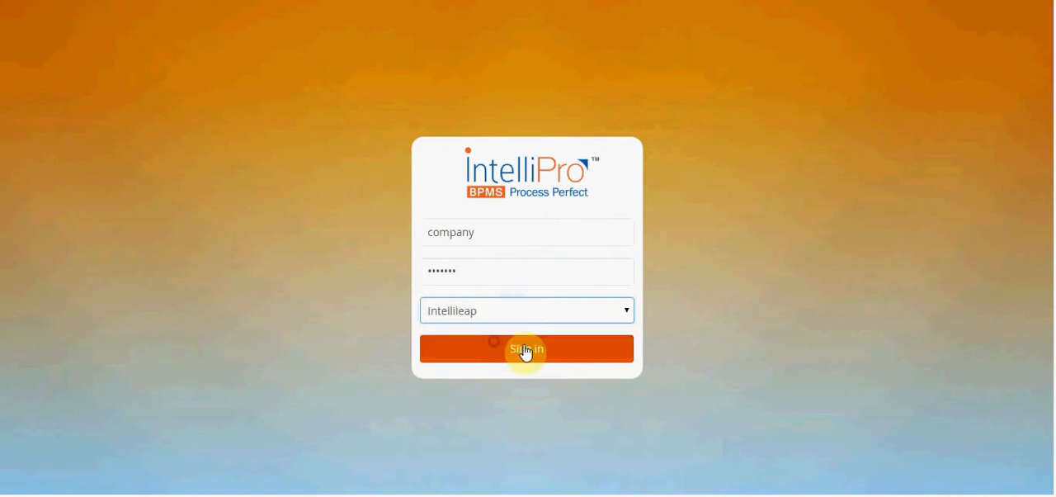
{"action": "left_click", "coordinate": [523, 350]}
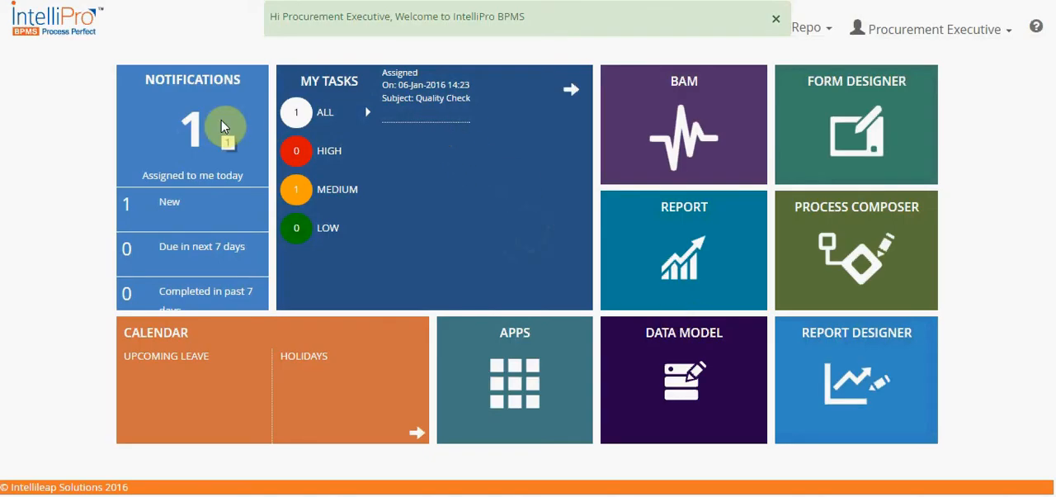
Open the Quality Check task from the task inbox and hide its comments pane
{"action": "left_click", "coordinate": [569, 93]}
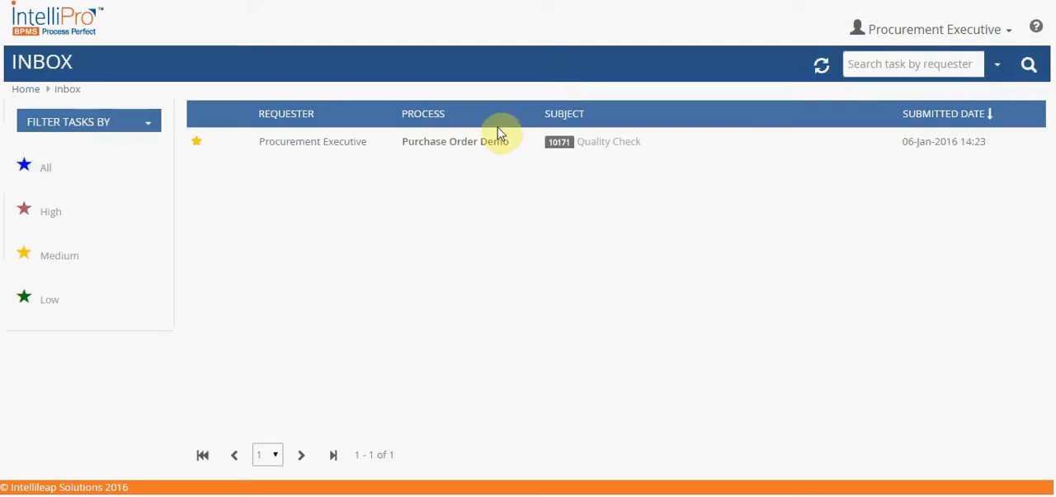
{"action": "left_click", "coordinate": [487, 146]}
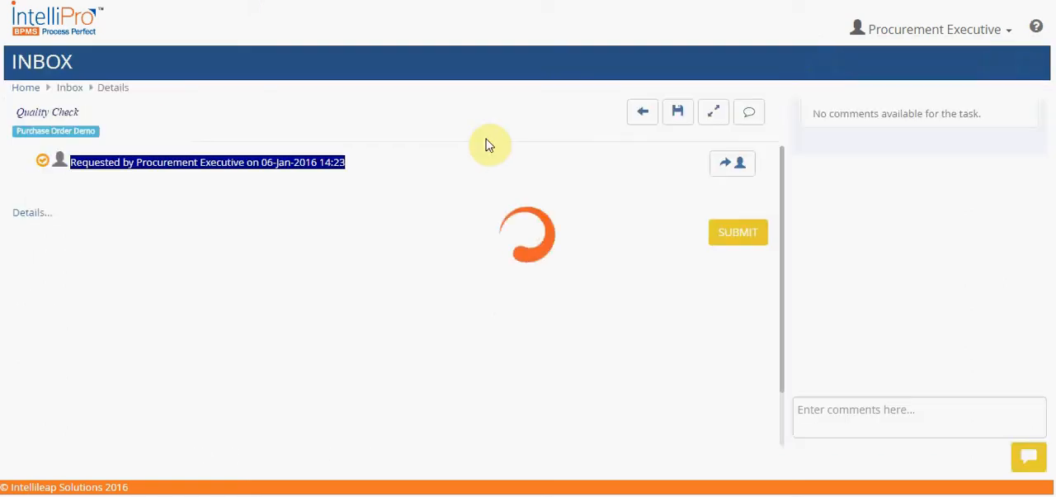
{"action": "left_click", "coordinate": [747, 116]}
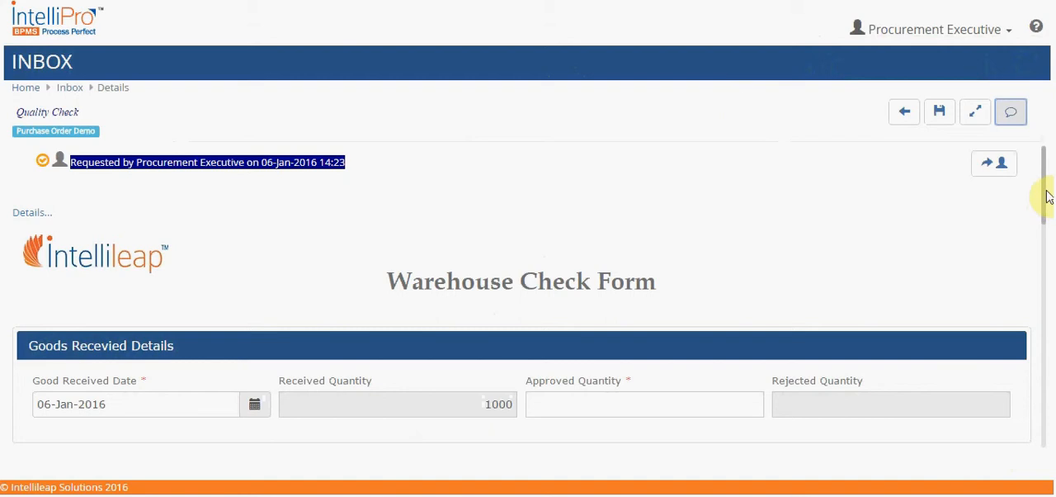
Set the Approved Quantity to 990 in the Warehouse Check Form and inspect the Previous Approved Qty field
{"action": "left_click_drag", "start_coordinate": [1042, 173], "coordinate": [1044, 229]}
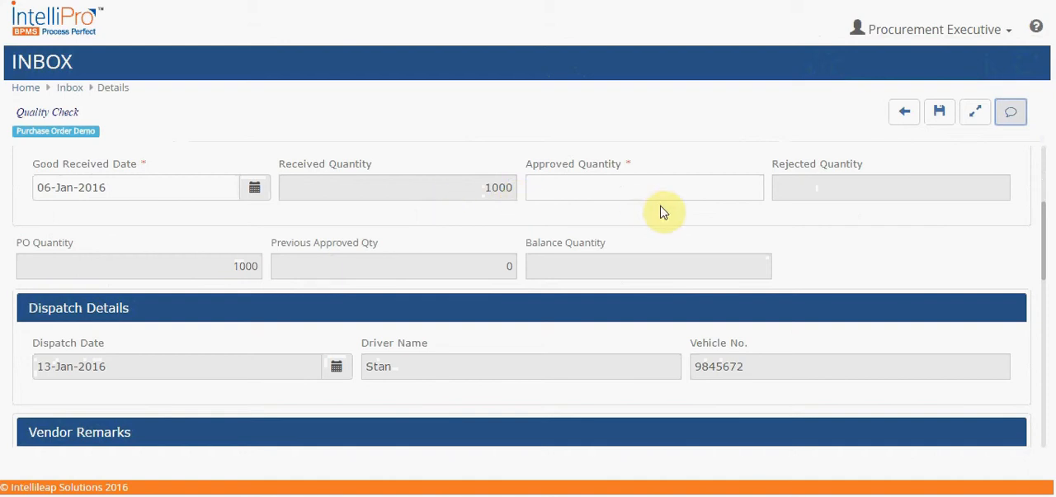
{"action": "left_click", "coordinate": [756, 188]}
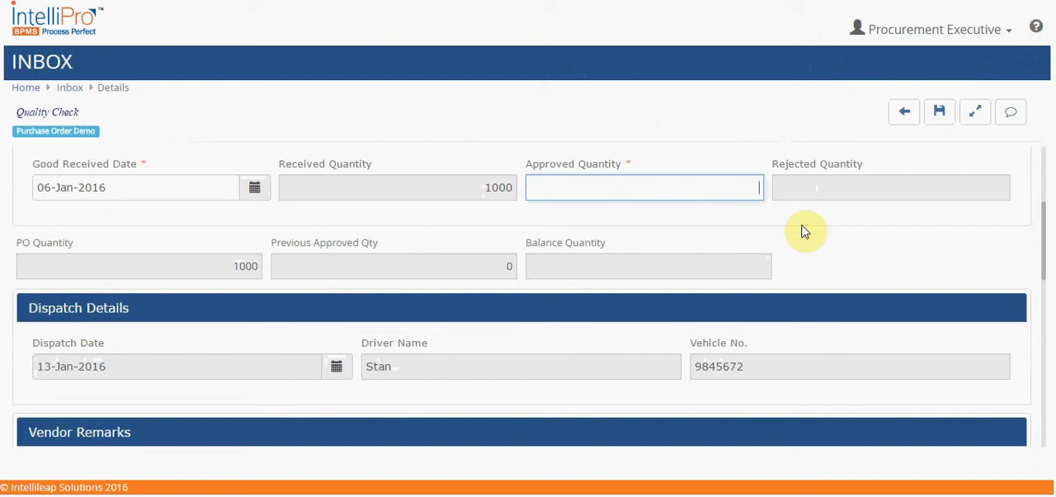
{"action": "type", "text": "90"}
{"action": "left_click", "coordinate": [821, 230]}
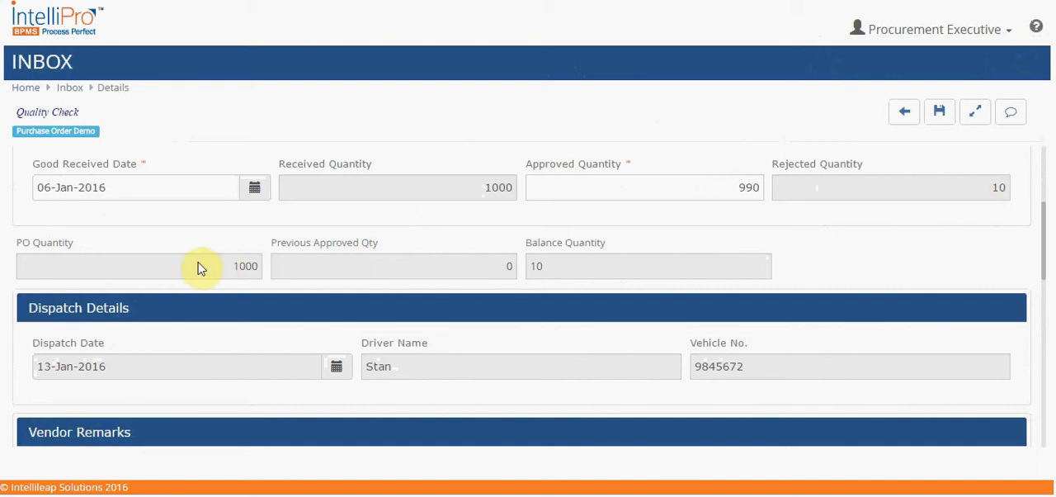
{"action": "left_click", "coordinate": [508, 272]}
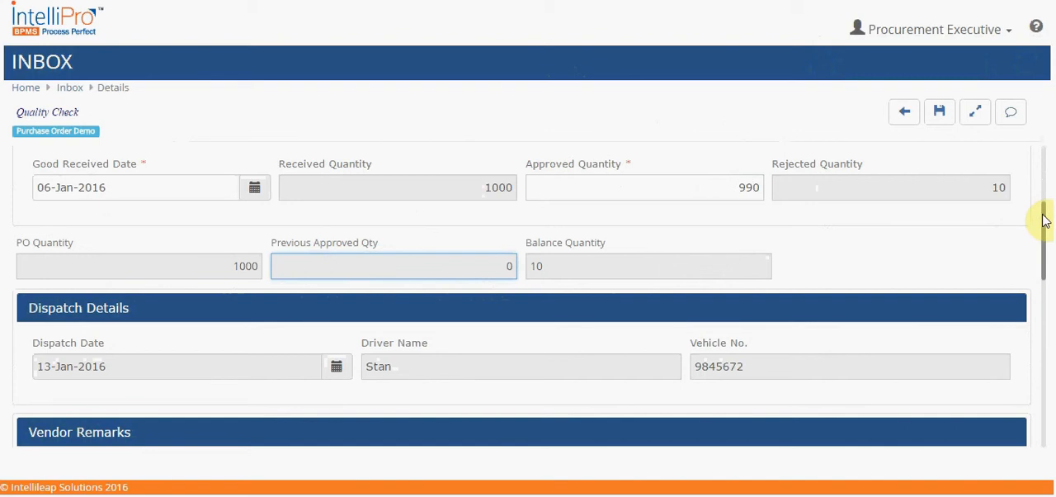
Set the Approved Quantity to 1000 in the goods received details and submit the Warehouse Check Form
{"action": "left_click_drag", "start_coordinate": [1044, 220], "coordinate": [1045, 410]}
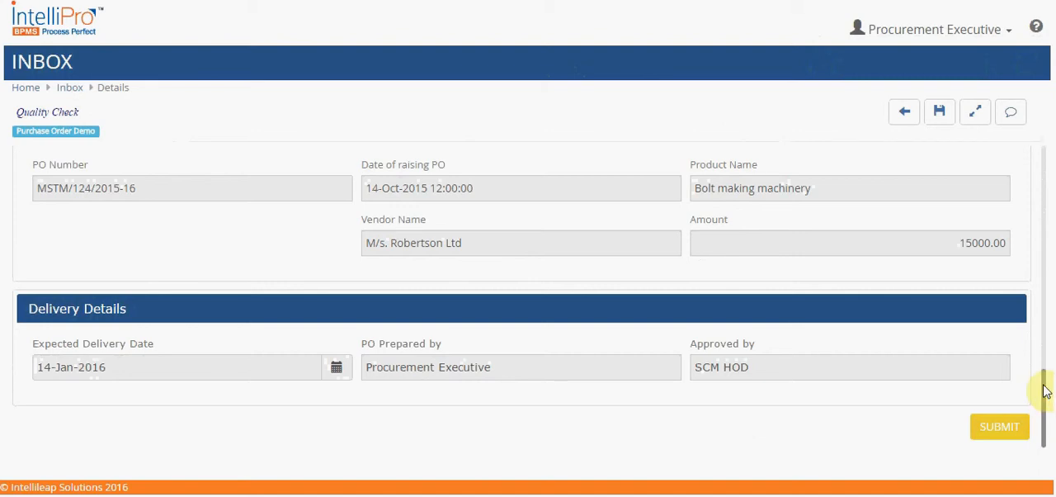
{"action": "left_click_drag", "start_coordinate": [1046, 391], "coordinate": [1048, 201]}
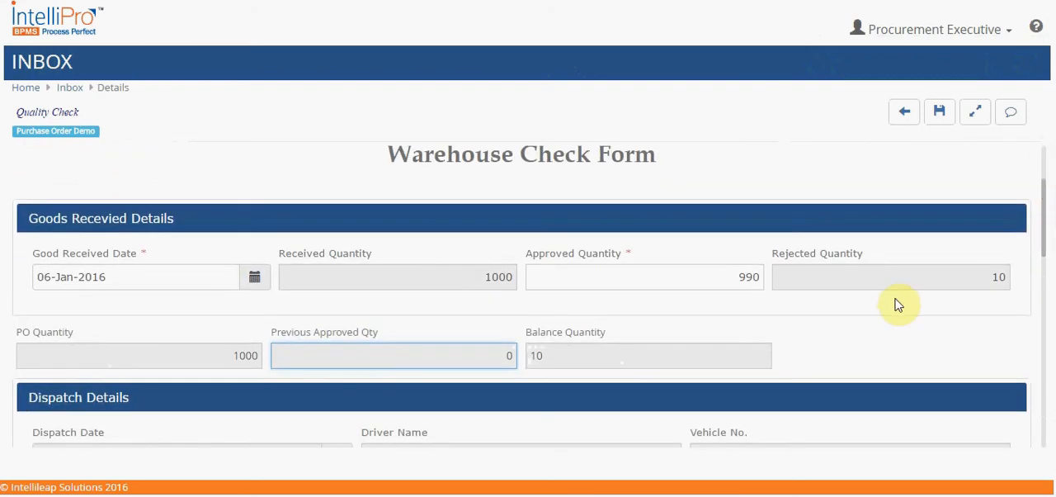
{"action": "left_click", "coordinate": [757, 276]}
{"action": "key", "text": "BackSpace"}
{"action": "key", "text": "BackSpace"}
{"action": "key", "text": "BackSpace"}
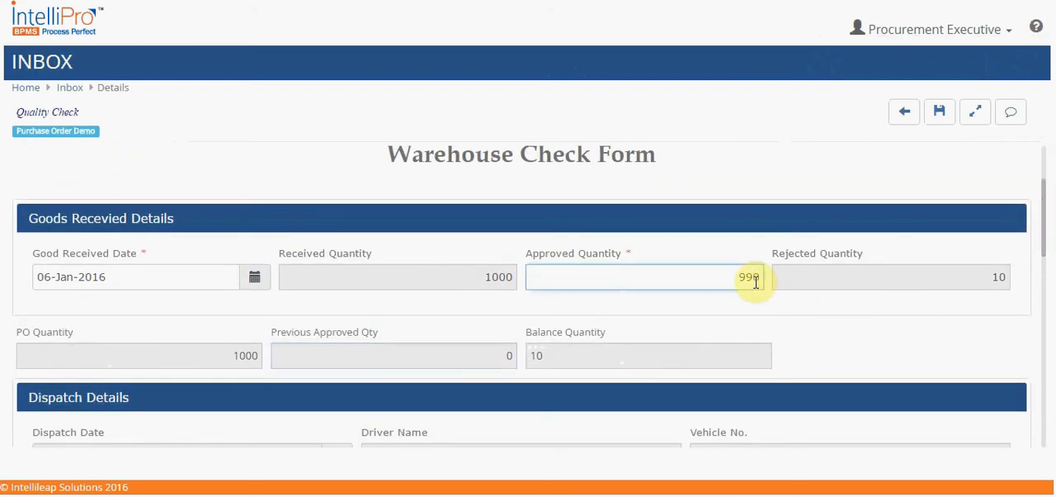
{"action": "type", "text": "1000"}
{"action": "left_click", "coordinate": [825, 307]}
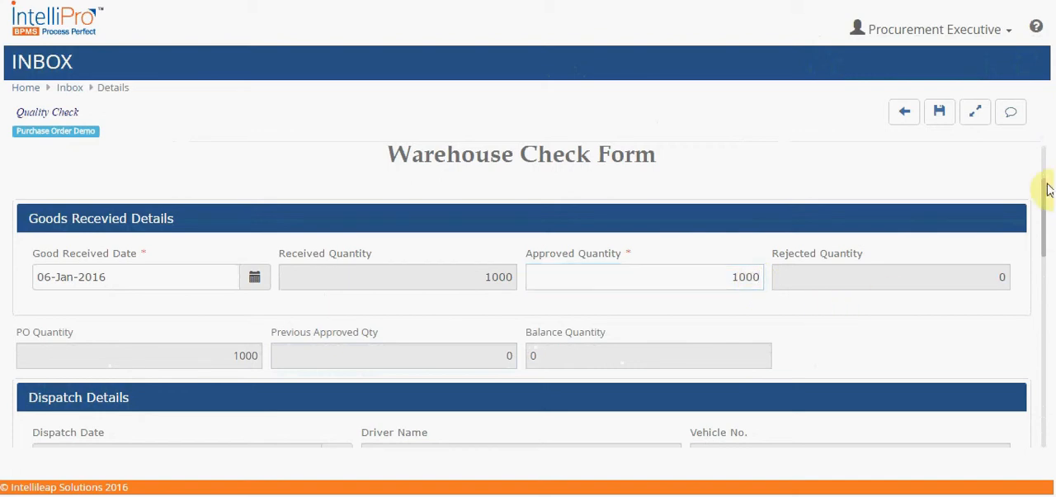
{"action": "left_click_drag", "start_coordinate": [1042, 198], "coordinate": [1047, 401]}
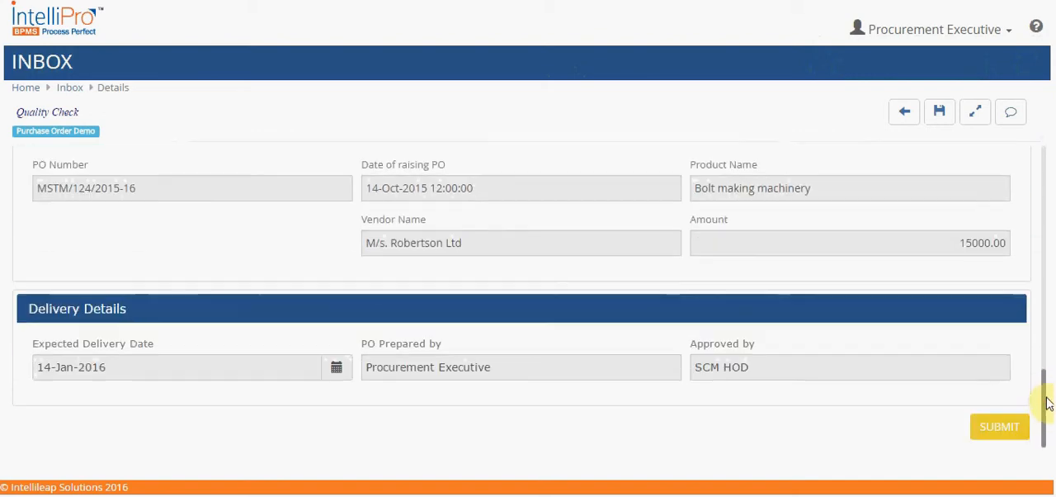
{"action": "left_click", "coordinate": [1008, 425]}
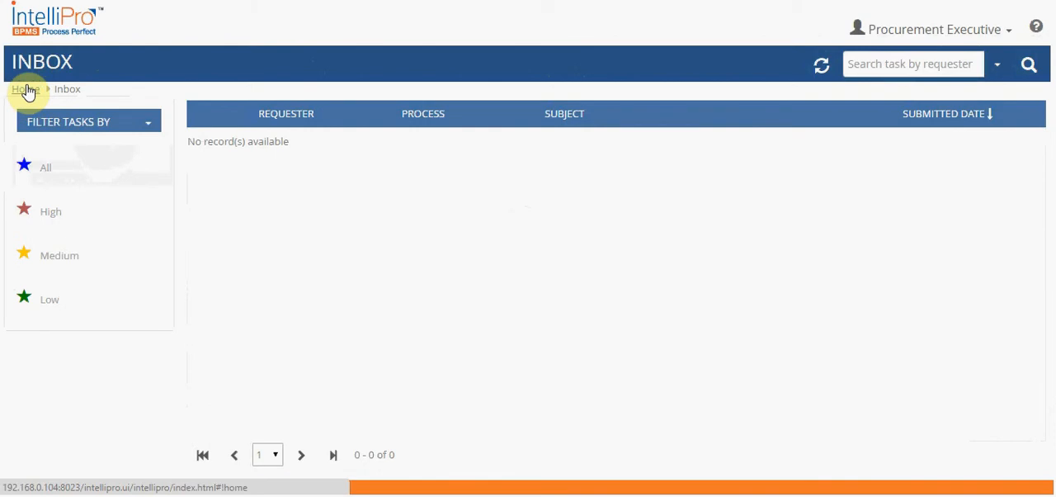
Return to the home page from the inbox and open the BAM module
{"action": "left_click", "coordinate": [27, 90]}
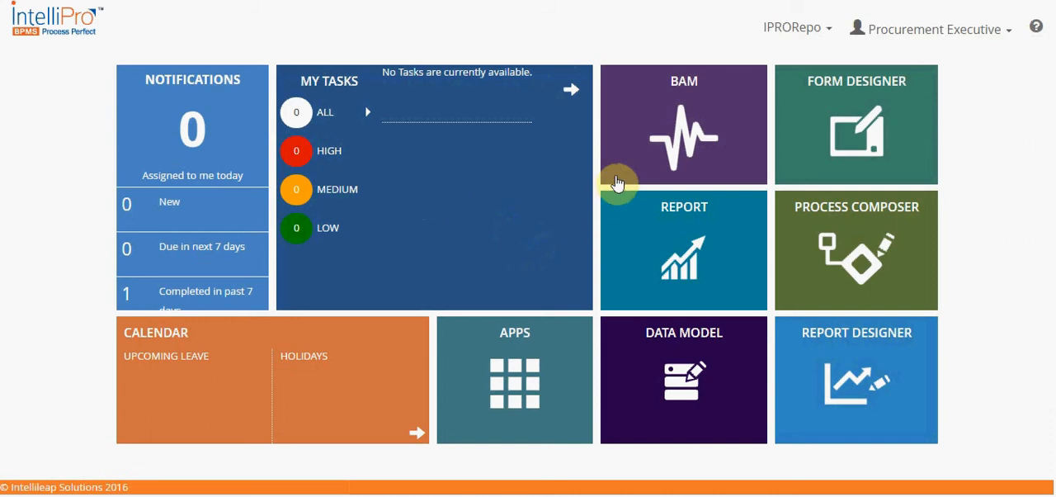
{"action": "left_click", "coordinate": [670, 144]}
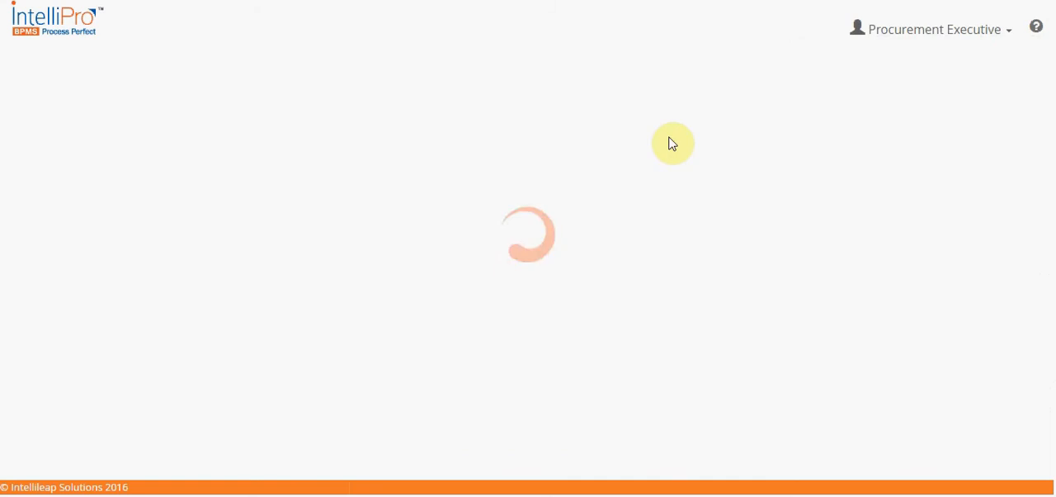